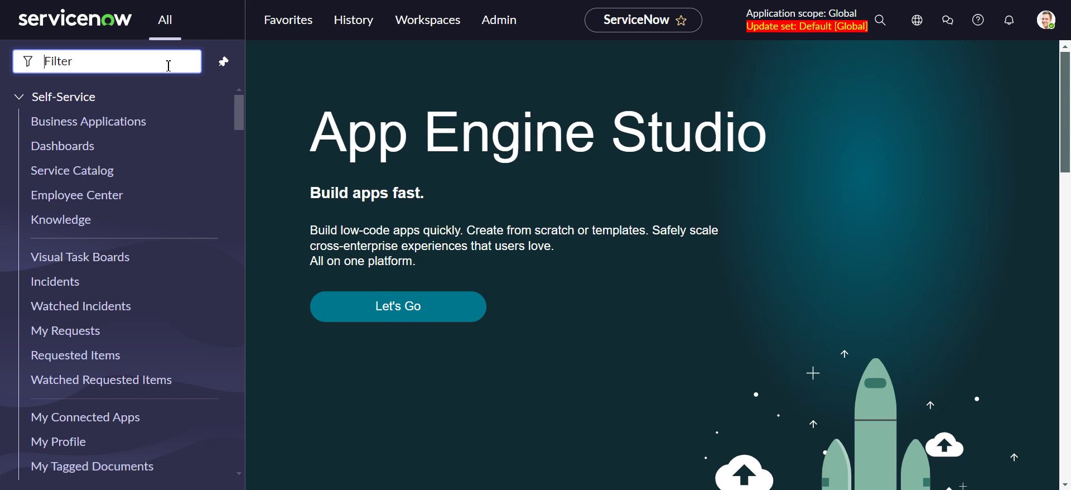
# Filter the application navigator for 'knowledge' to reach Knowledge > Articles
pyautogui.write('knowledge')
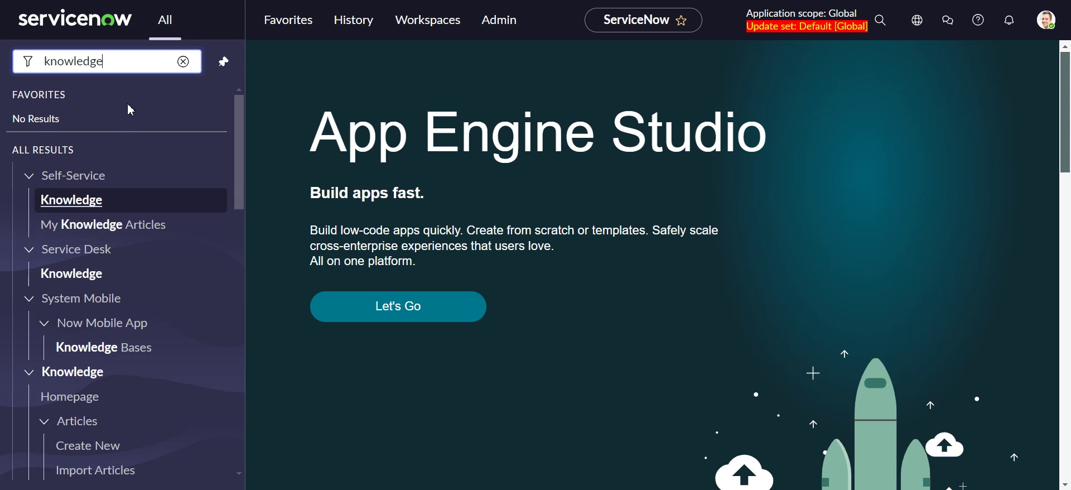
pyautogui.scroll(-1, 132, 251)
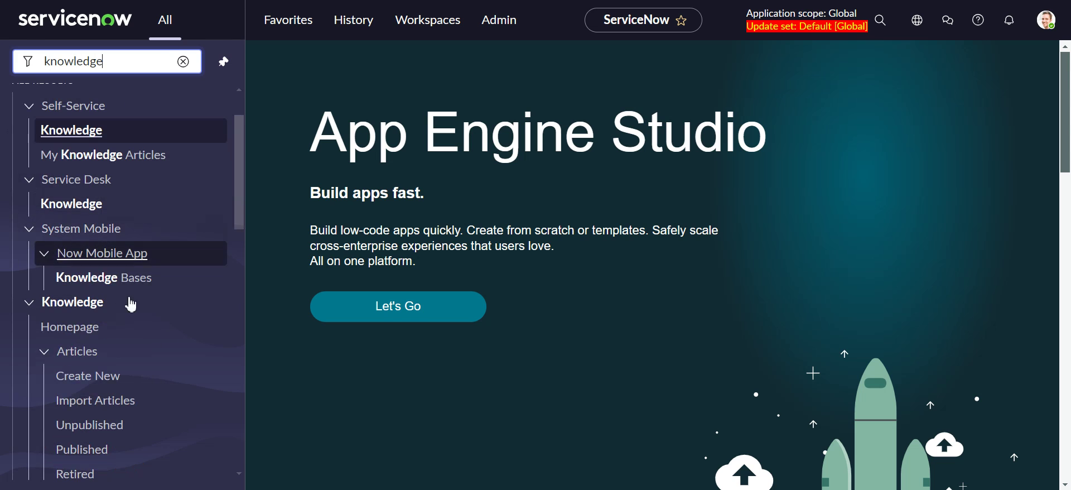
# Create a new article in the IT knowledge base with short description 'how to video'
pyautogui.click(112, 384)
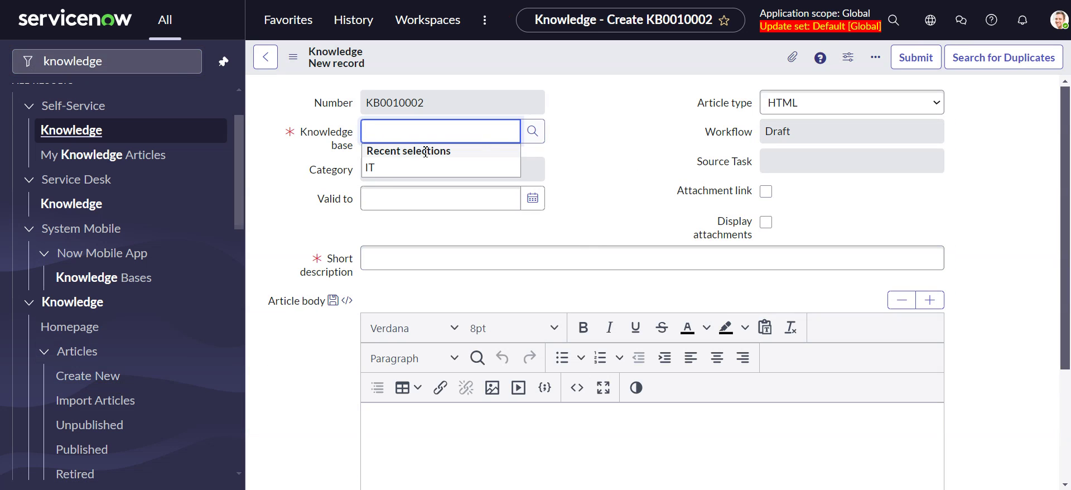
pyautogui.click(370, 168)
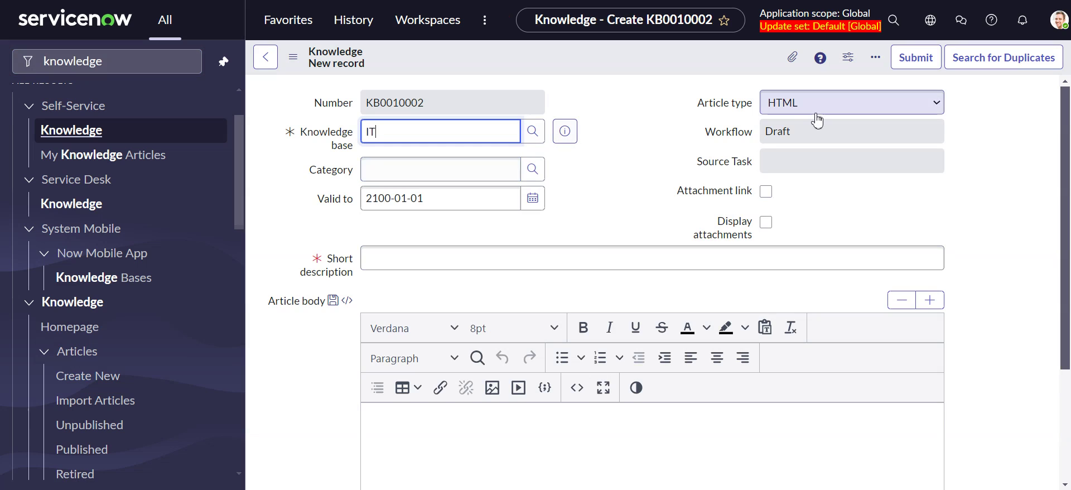
pyautogui.click(466, 257)
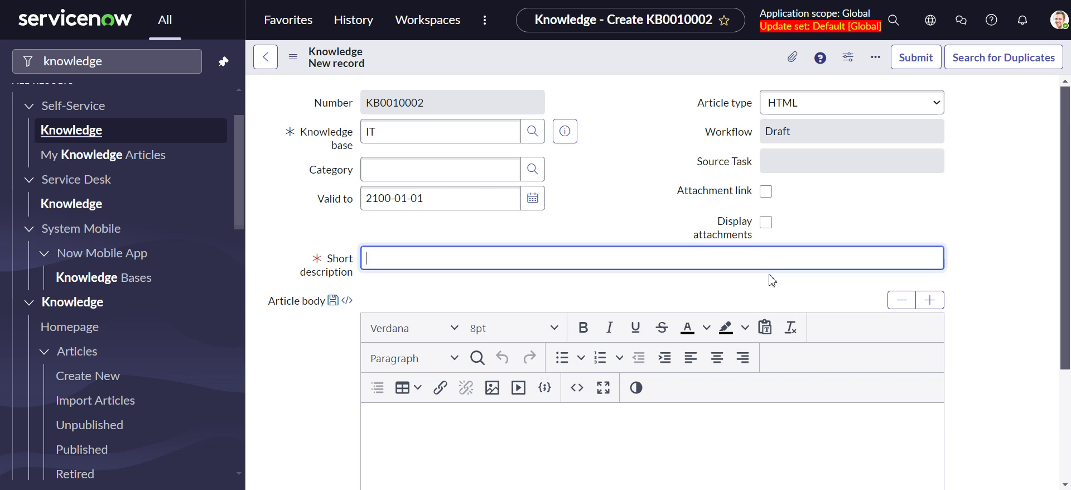
pyautogui.write('how to video')
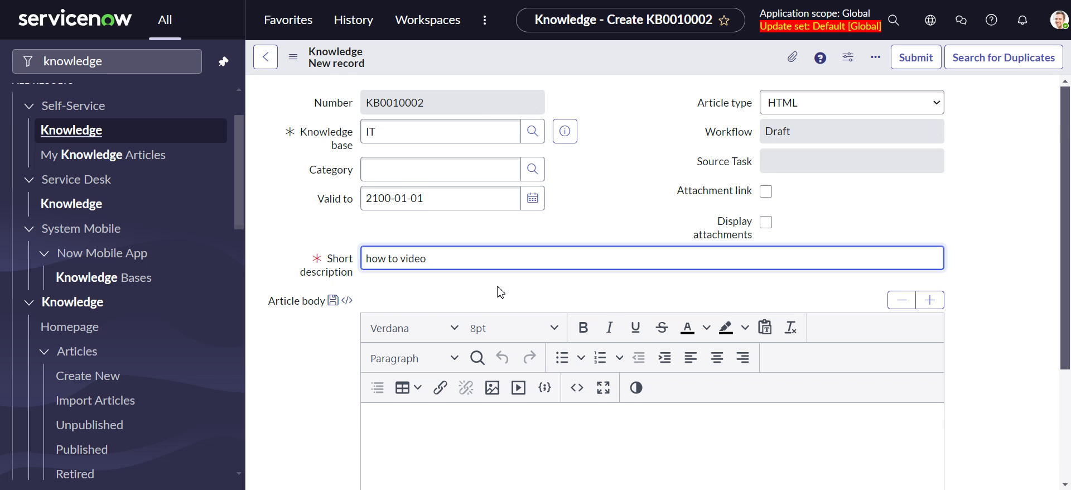
pyautogui.scroll(-1, 500, 291)
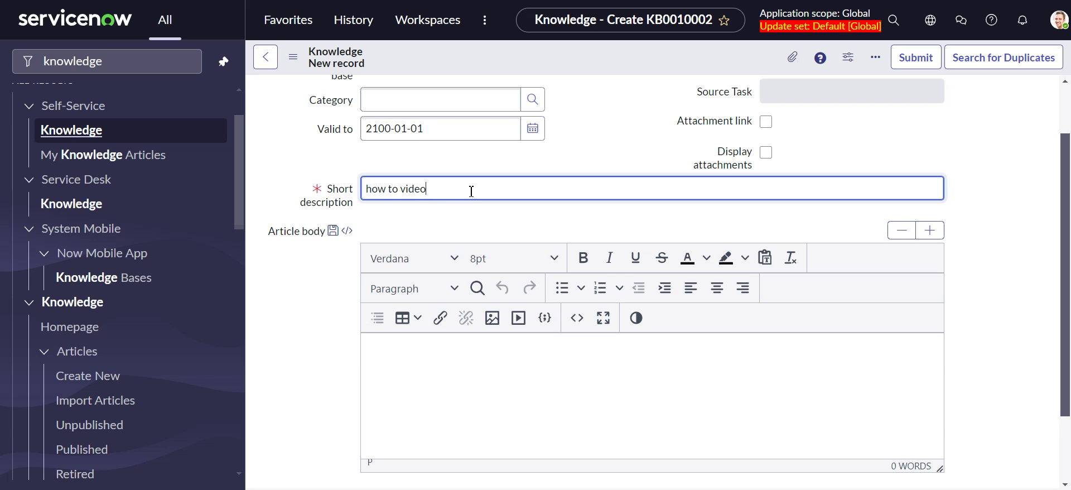
# Insert media into the article body from the local chrome_tQvy32gUcU video file
pyautogui.click(473, 386)
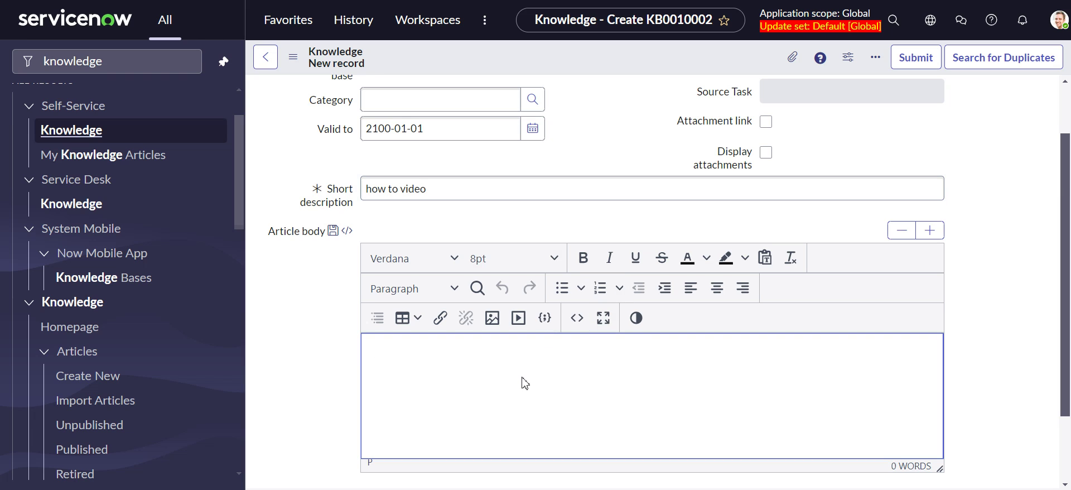
pyautogui.click(517, 321)
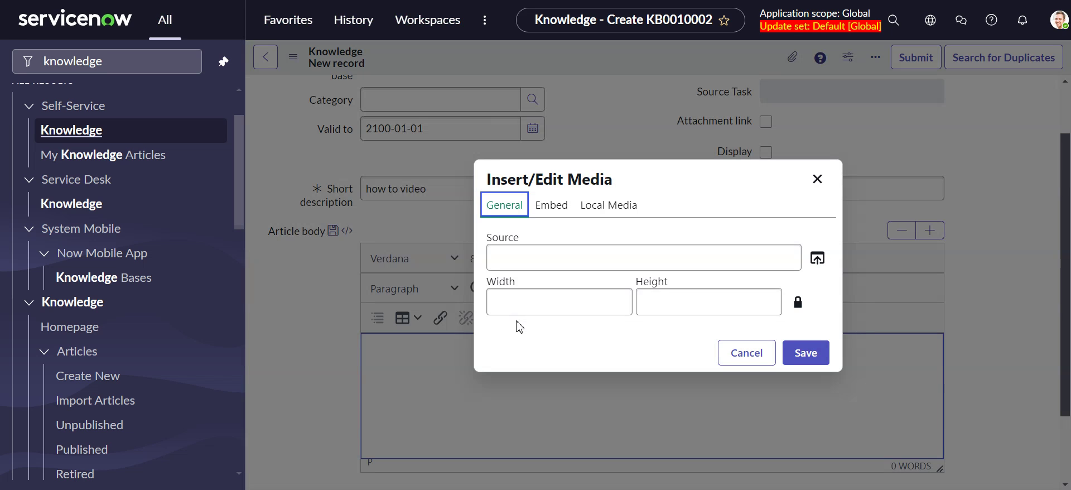
pyautogui.click(816, 258)
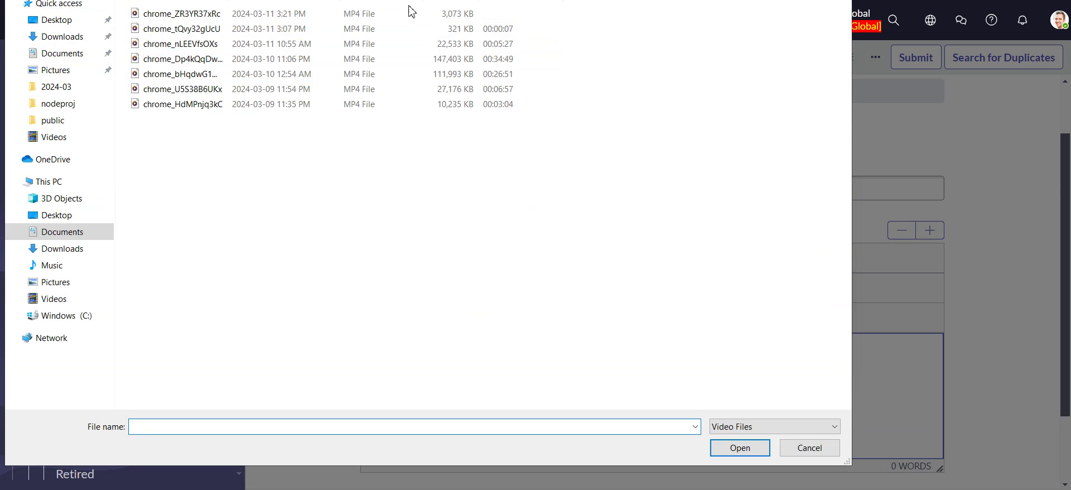
pyautogui.click(176, 29)
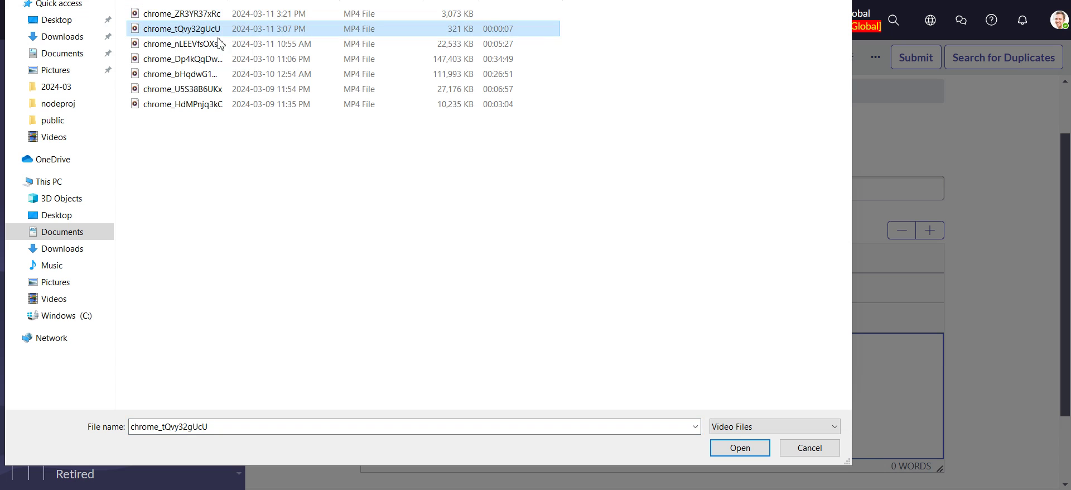
pyautogui.click(725, 442)
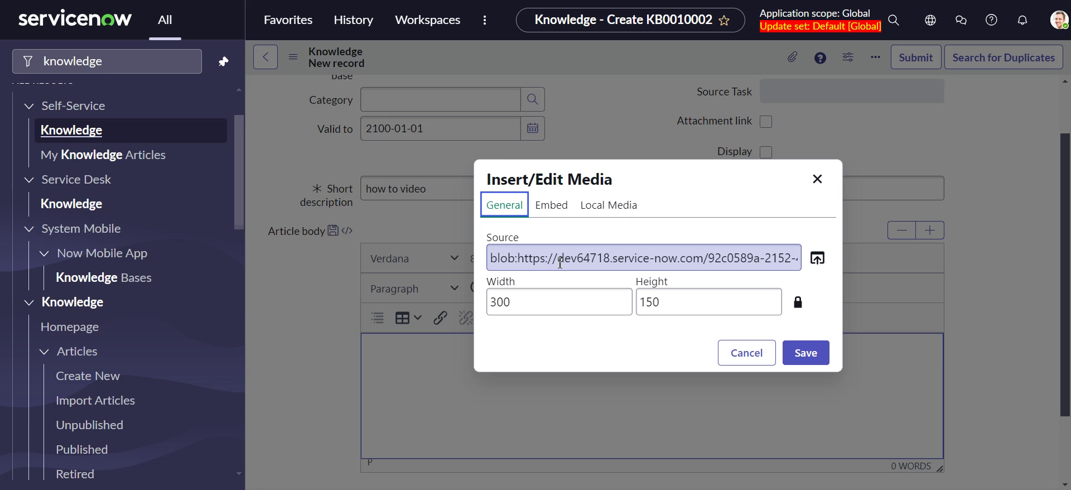
# Check the video's 300 by 150 size and blob source URL in the media dialog
pyautogui.click(582, 298)
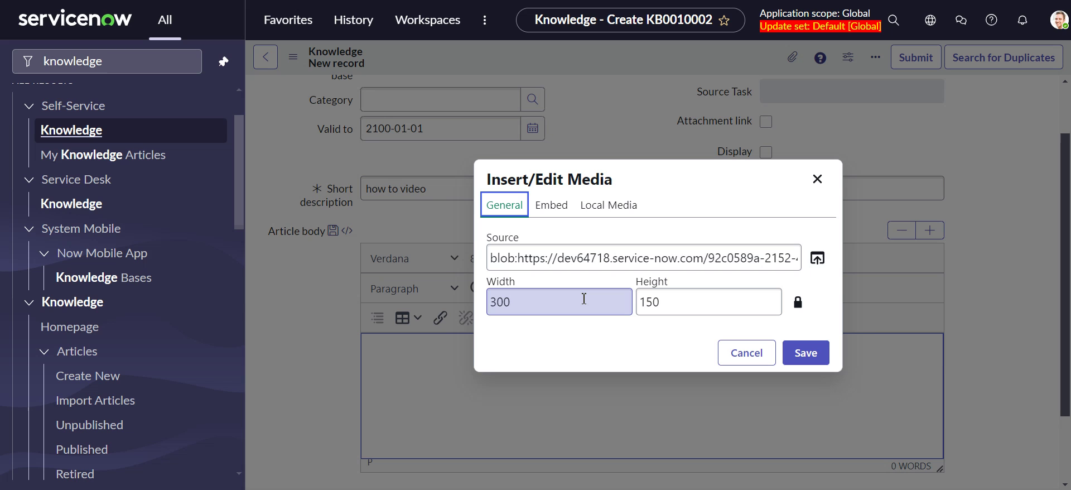
pyautogui.click(567, 262)
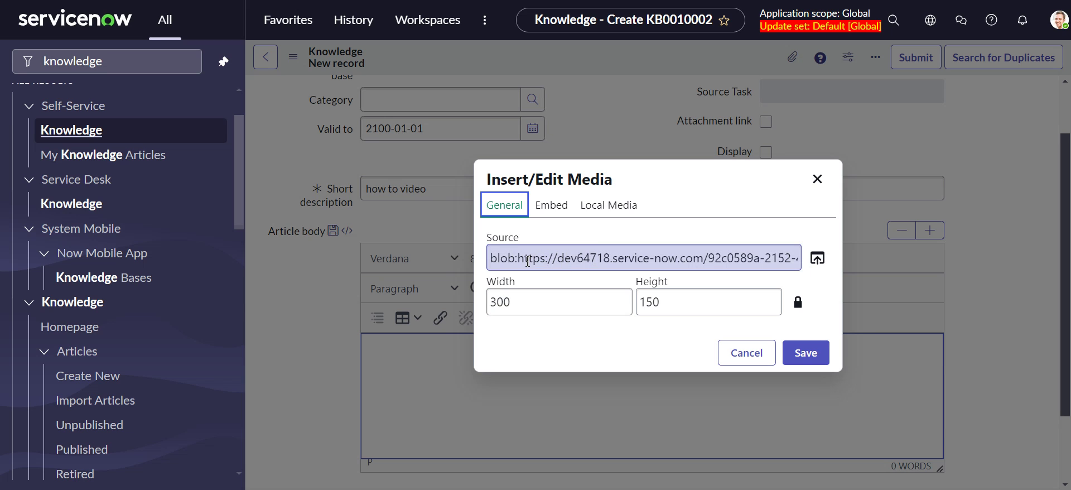
pyautogui.moveTo(518, 262); pyautogui.dragTo(664, 254)
pyautogui.click(671, 255)
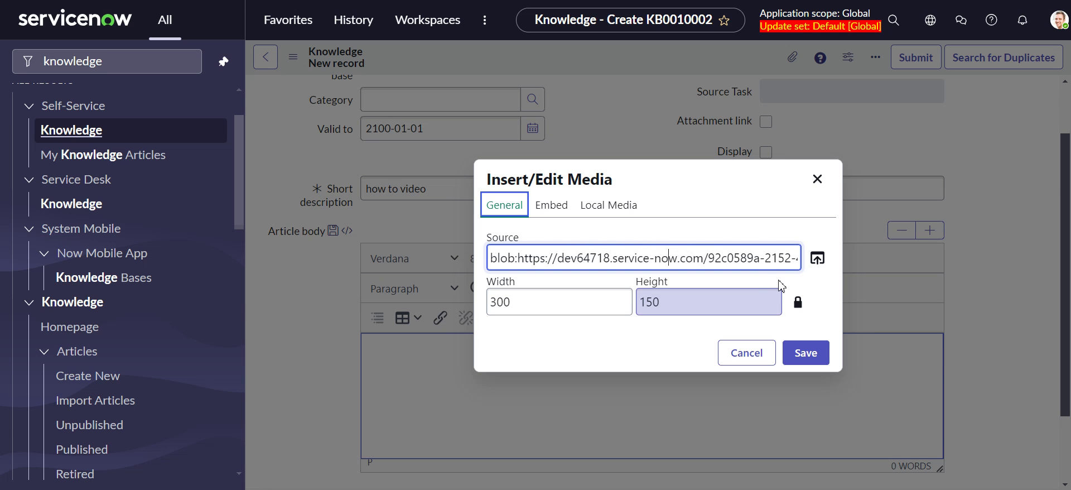
# Insert the video, make the body editor taller and enlarge the video to near full width
pyautogui.click(805, 353)
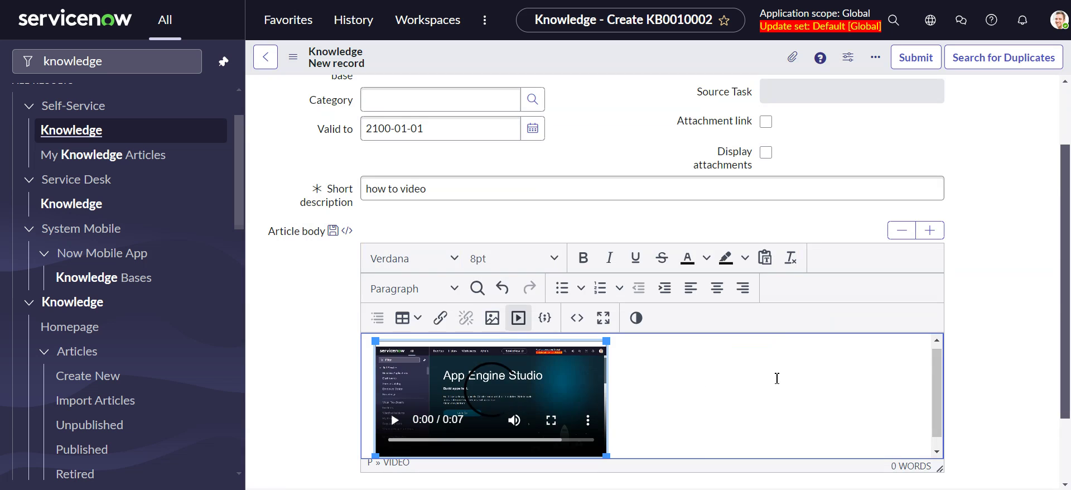
pyautogui.scroll(-2, 725, 424)
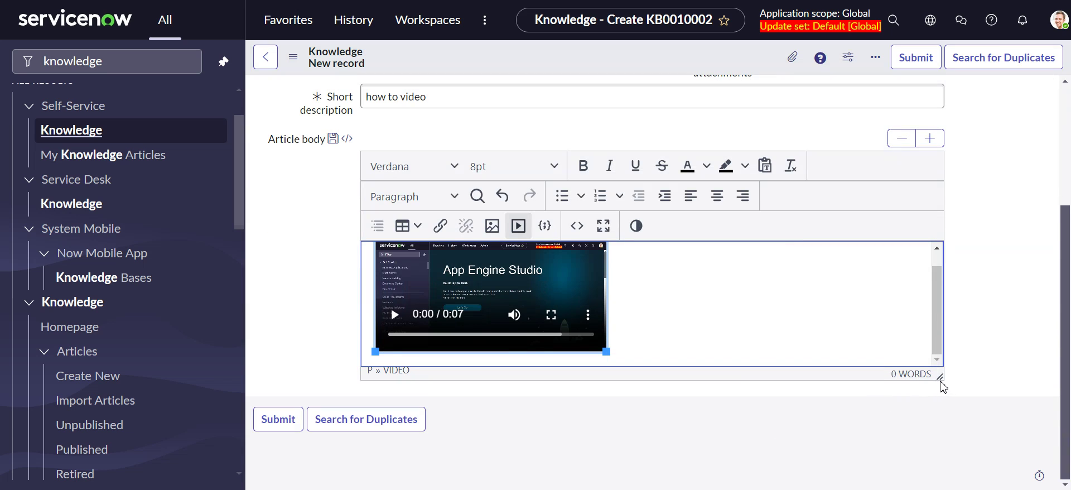
pyautogui.moveTo(942, 385); pyautogui.dragTo(940, 483)
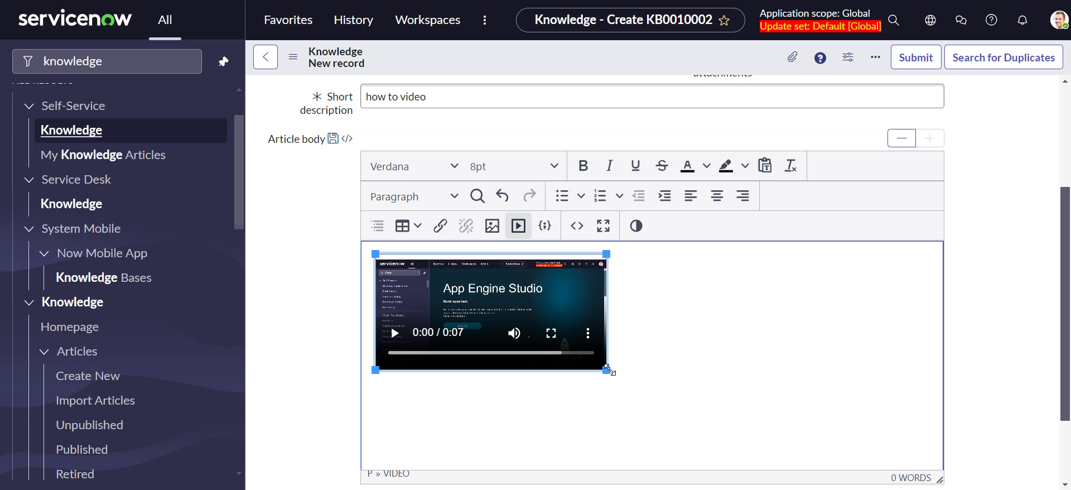
pyautogui.moveTo(607, 369); pyautogui.dragTo(920, 452)
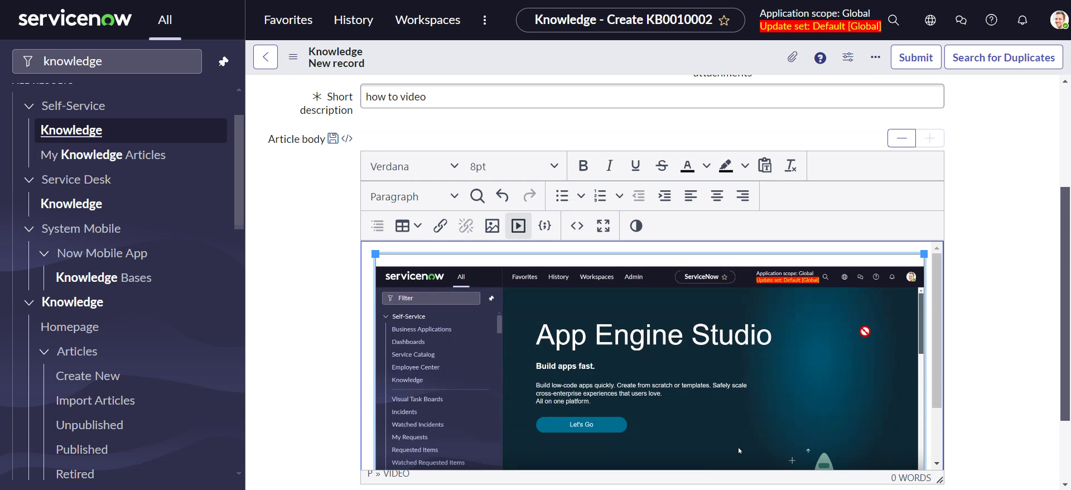
pyautogui.scroll(-2, 892, 362)
pyautogui.scroll(-1, 1032, 332)
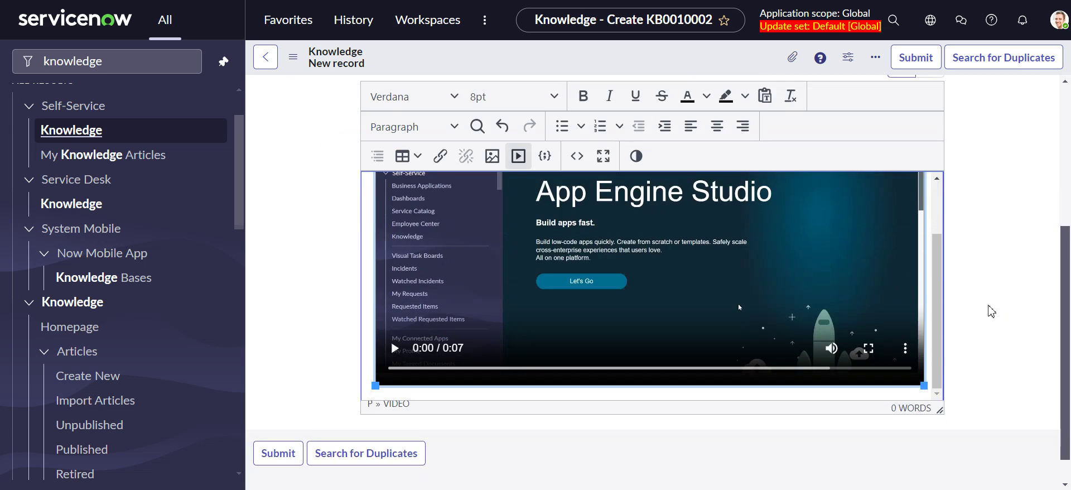
pyautogui.scroll(3, 990, 311)
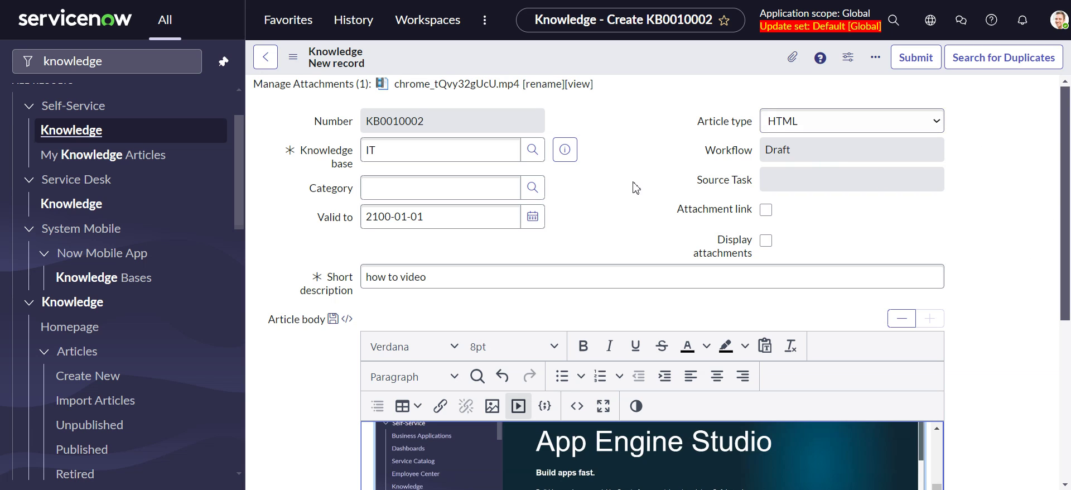
# Save the draft article KB0010002 and publish it
pyautogui.rightClick(695, 62)
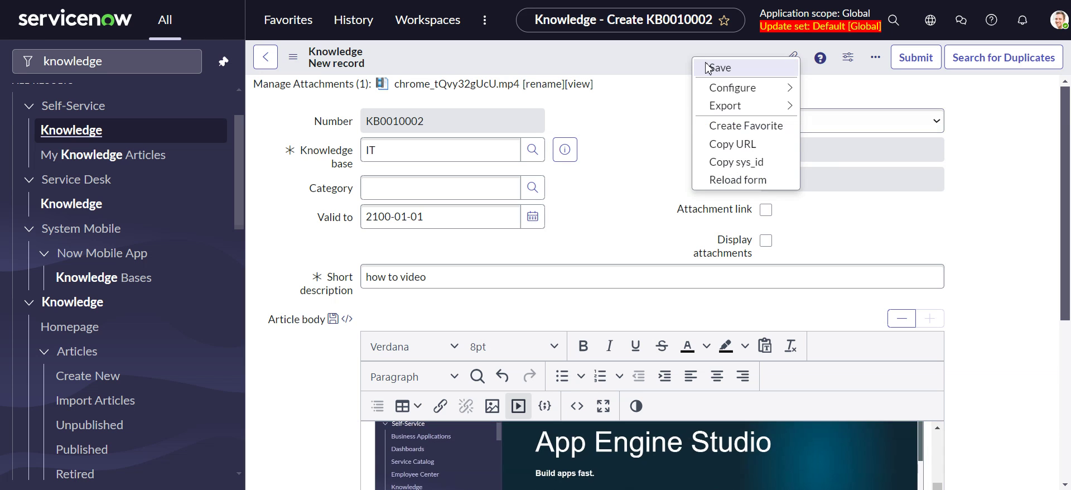
pyautogui.click(706, 73)
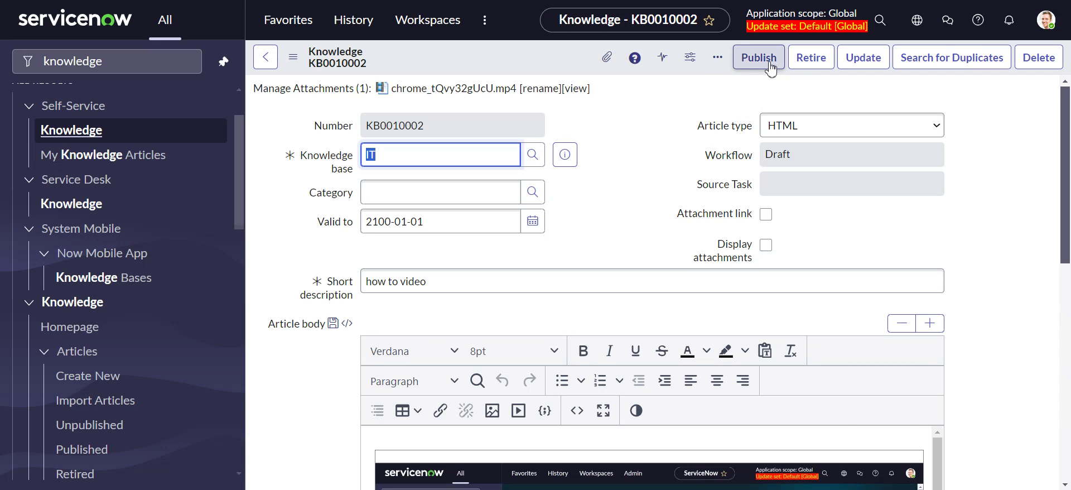
pyautogui.click(758, 57)
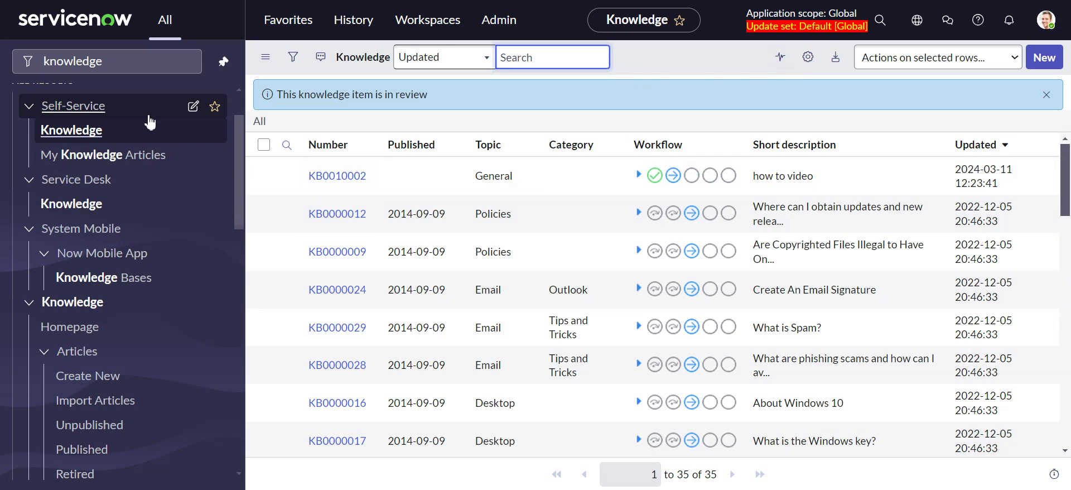
# Reopen the how to video article from history and approve its publishing request
pyautogui.click(360, 28)
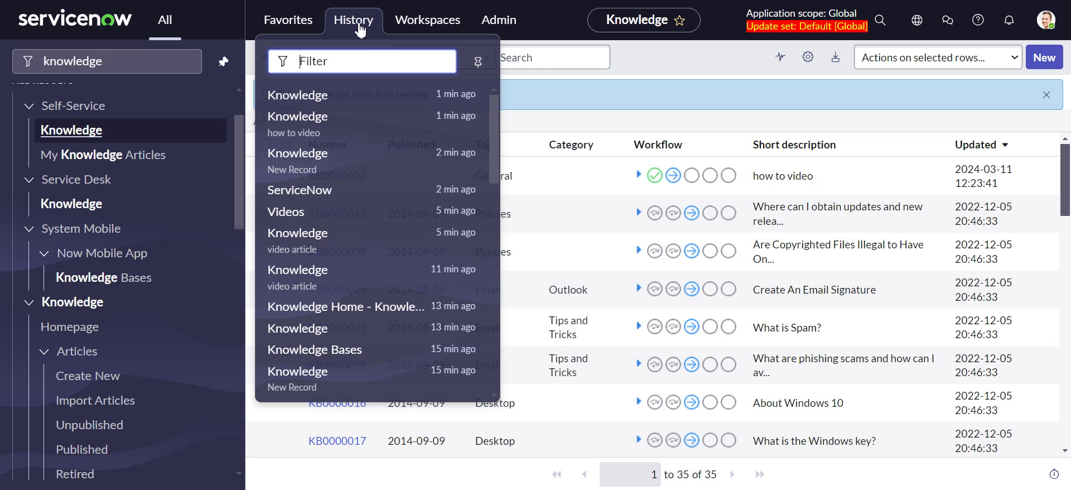
pyautogui.click(308, 118)
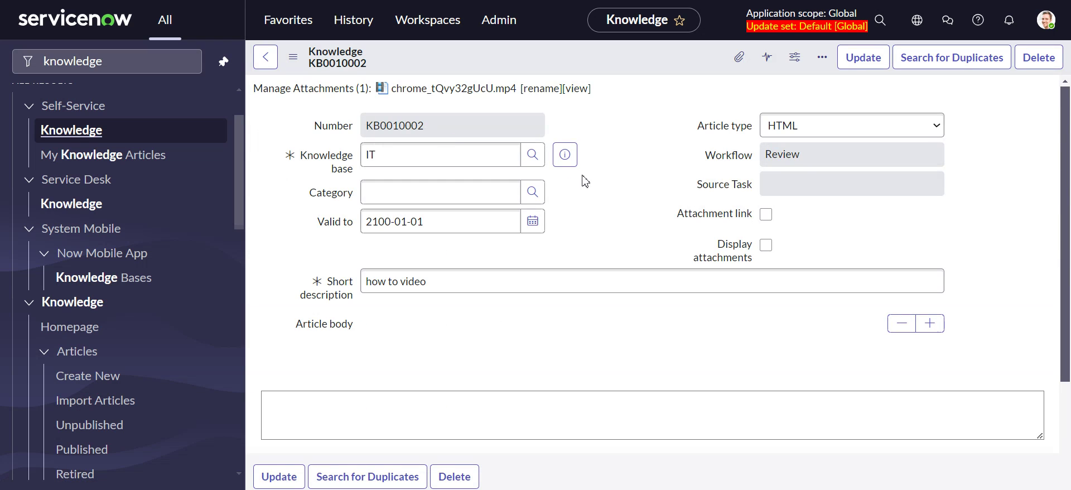
pyautogui.scroll(-10, 585, 303)
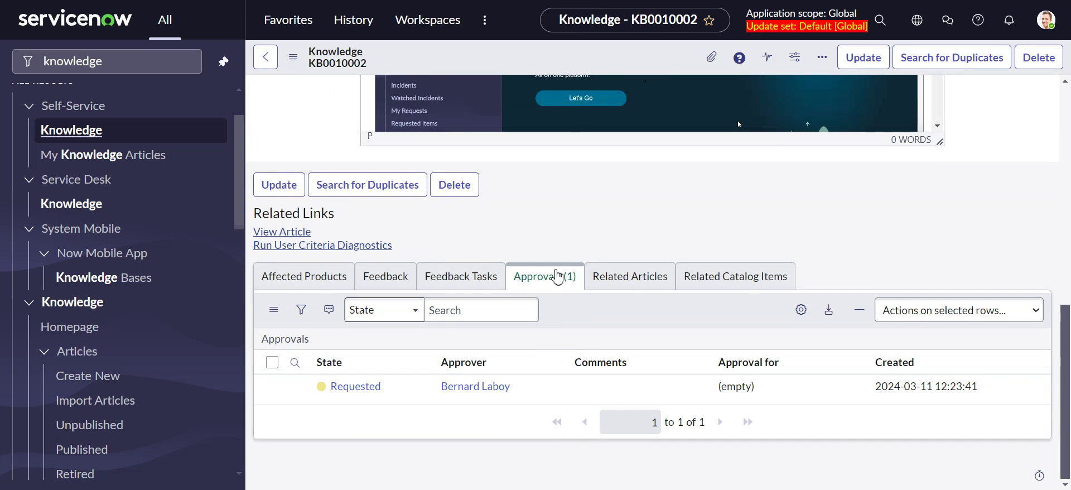
pyautogui.rightClick(358, 385)
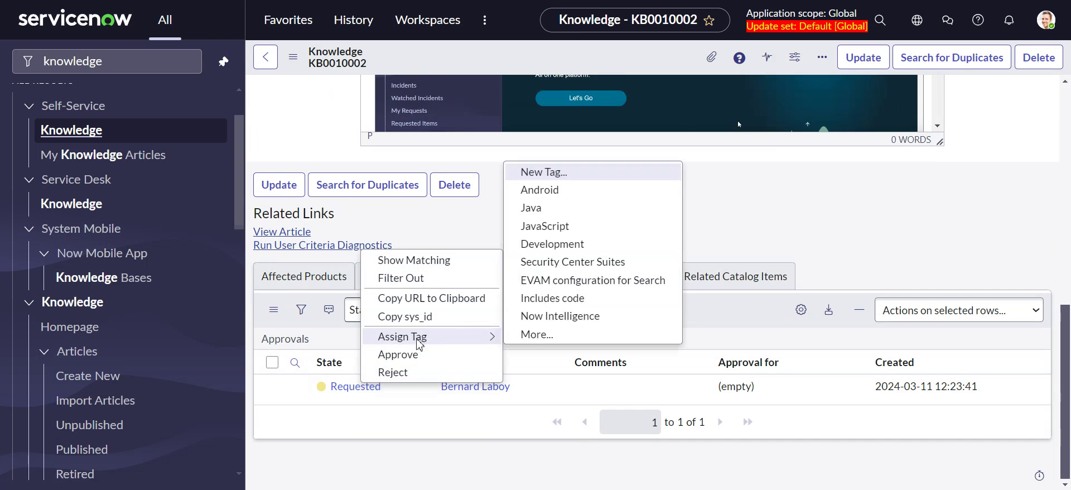
pyautogui.click(396, 354)
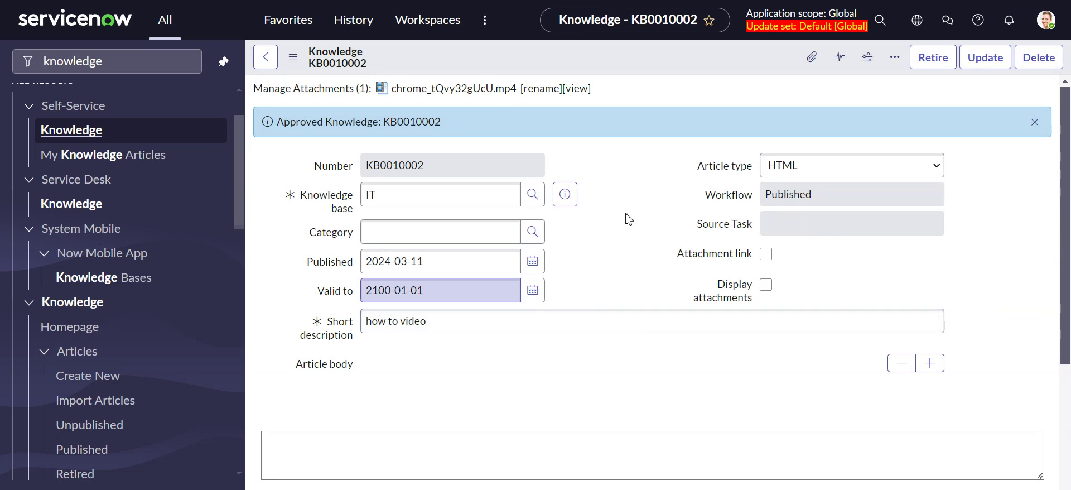
# Set the article's category to FAQ and save the record
pyautogui.click(432, 231)
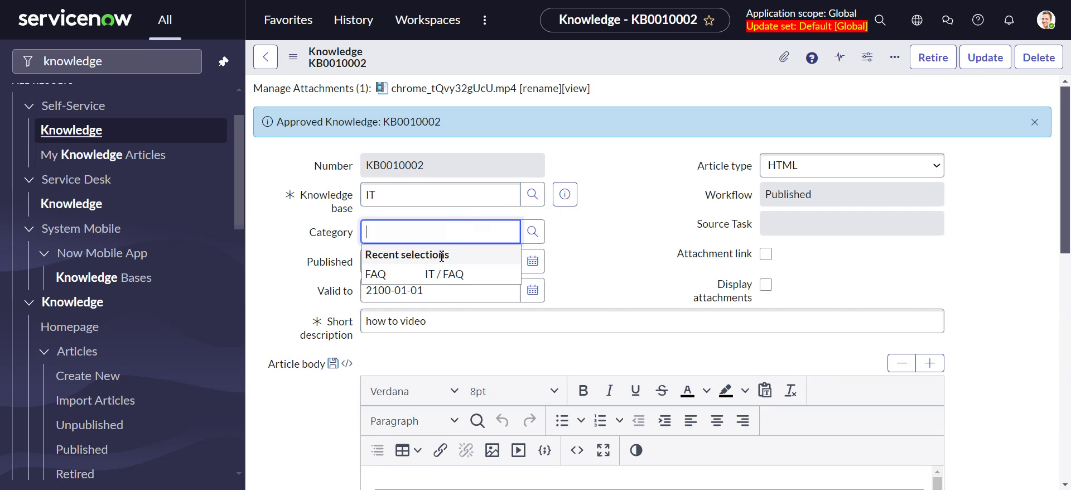
pyautogui.click(440, 274)
pyautogui.rightClick(534, 67)
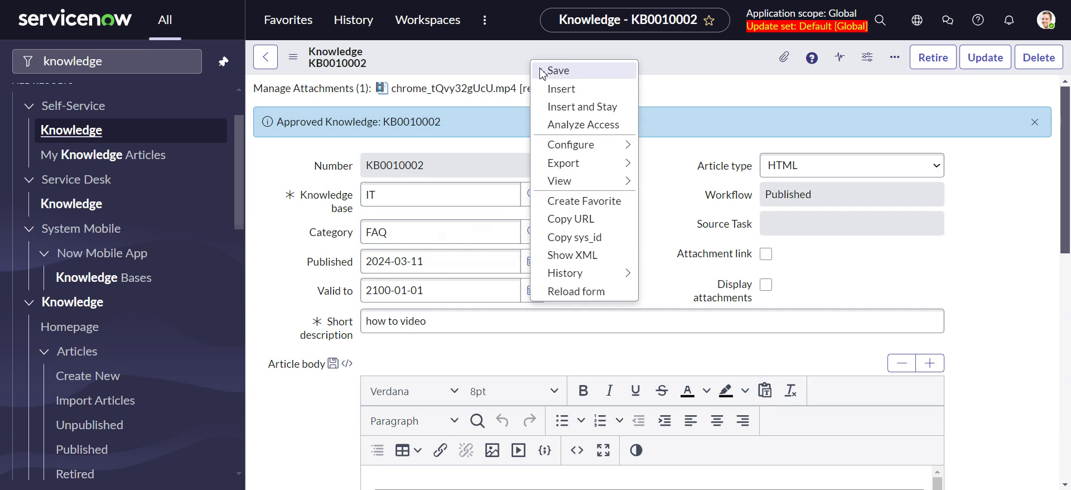
pyautogui.click(543, 72)
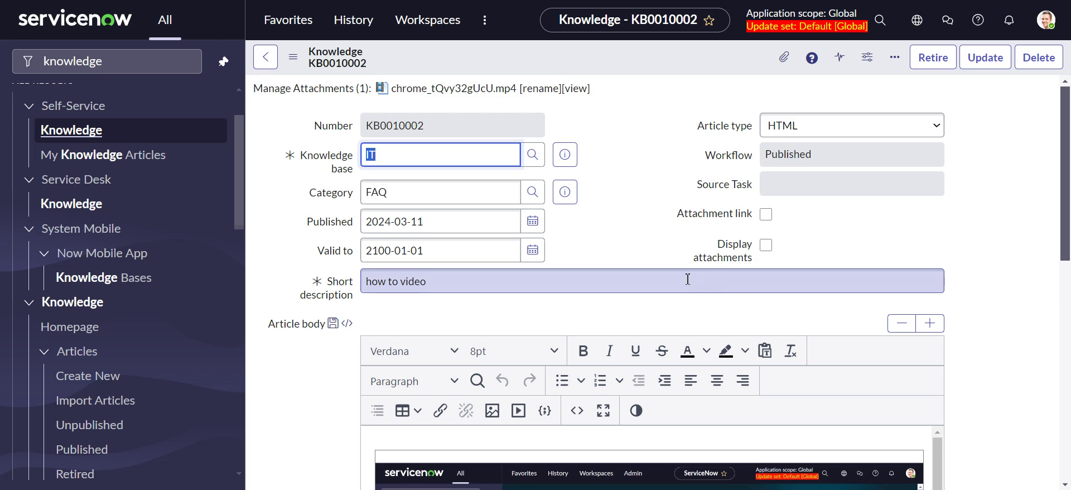
# Open the article's reader view via View Article under Related Links
pyautogui.scroll(-2, 676, 188)
pyautogui.scroll(-8, 344, 236)
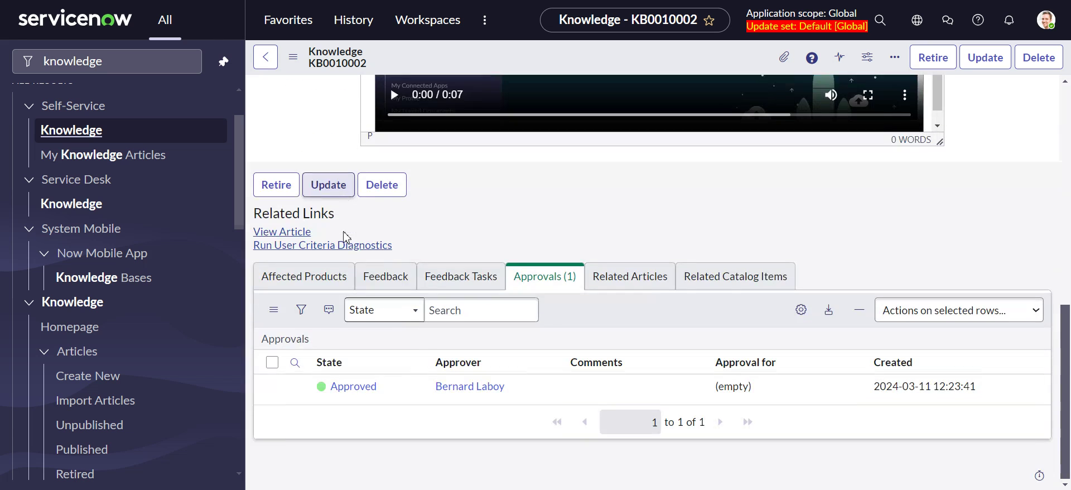
pyautogui.click(282, 231)
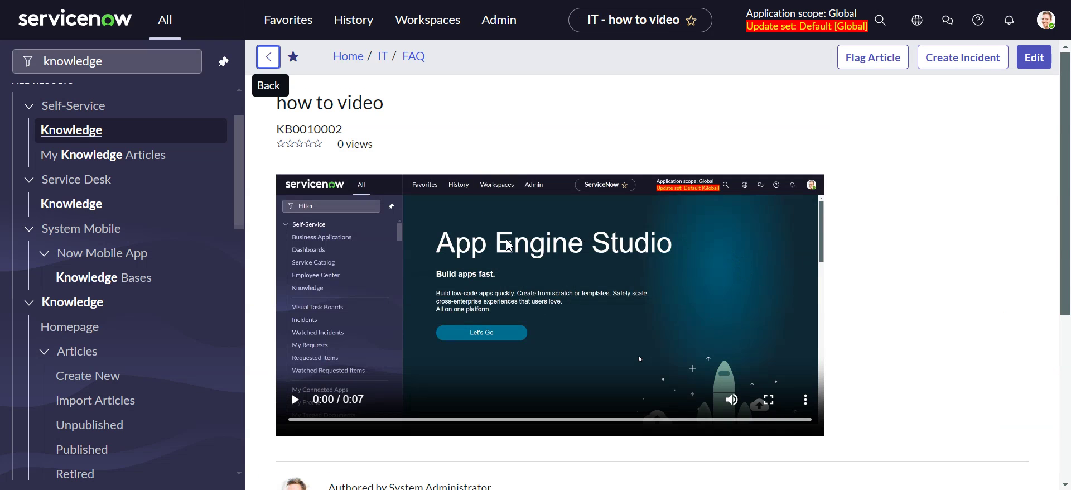
# Play the embedded video and pause it at 0:04
pyautogui.scroll(-1, 510, 246)
pyautogui.click(294, 330)
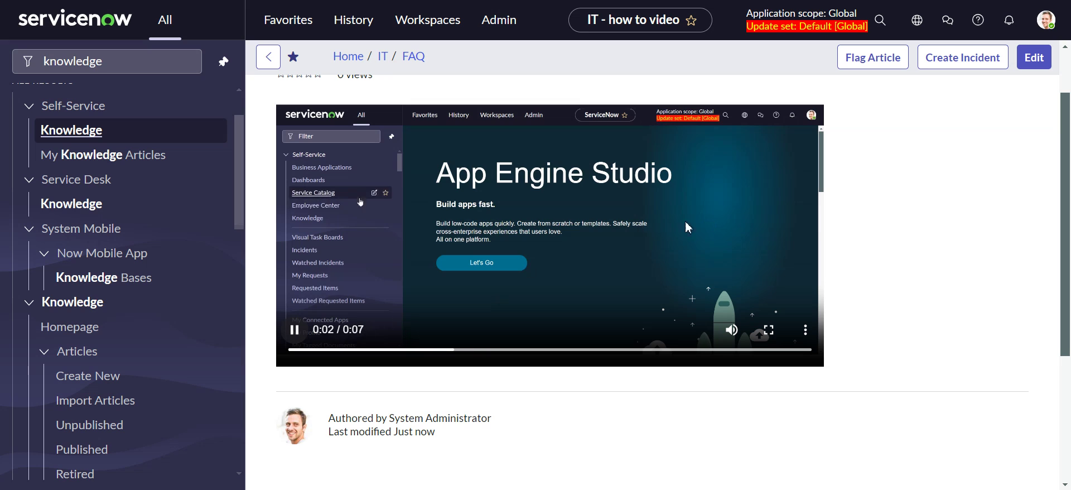
pyautogui.click(470, 213)
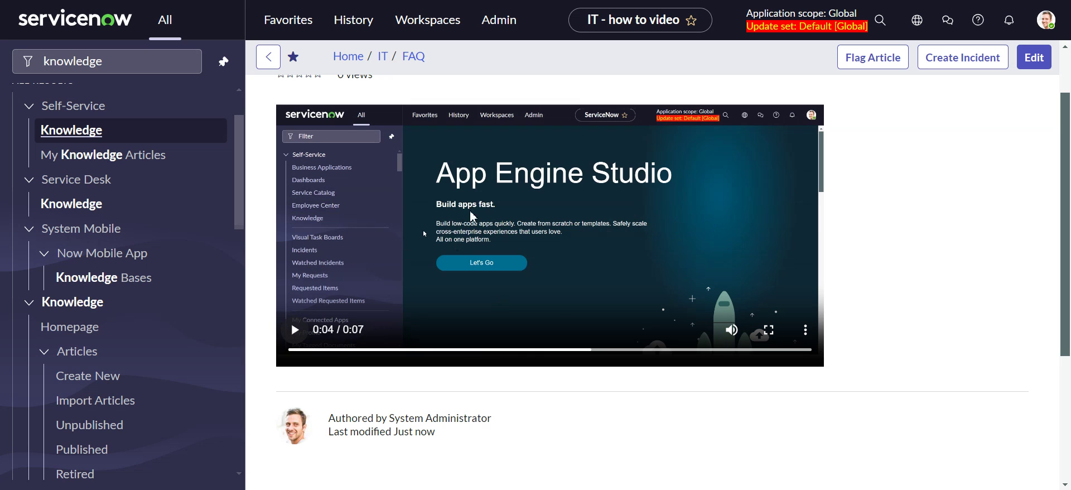
pyautogui.scroll(1, 463, 145)
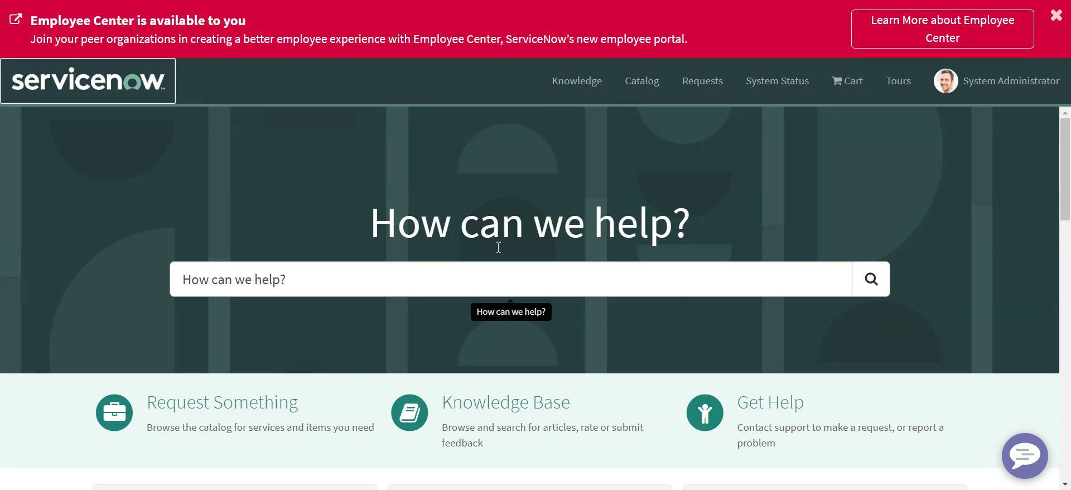
pyautogui.scroll(-3, 467, 228)
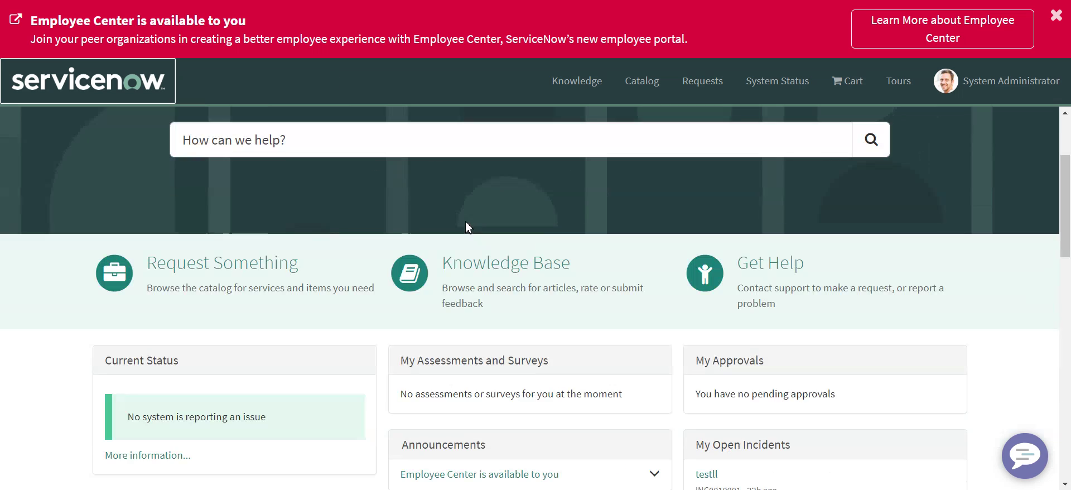
# Browse the portal Knowledge Base to IT > FAQ and open the how to video article
pyautogui.click(501, 268)
pyautogui.scroll(-1, 501, 262)
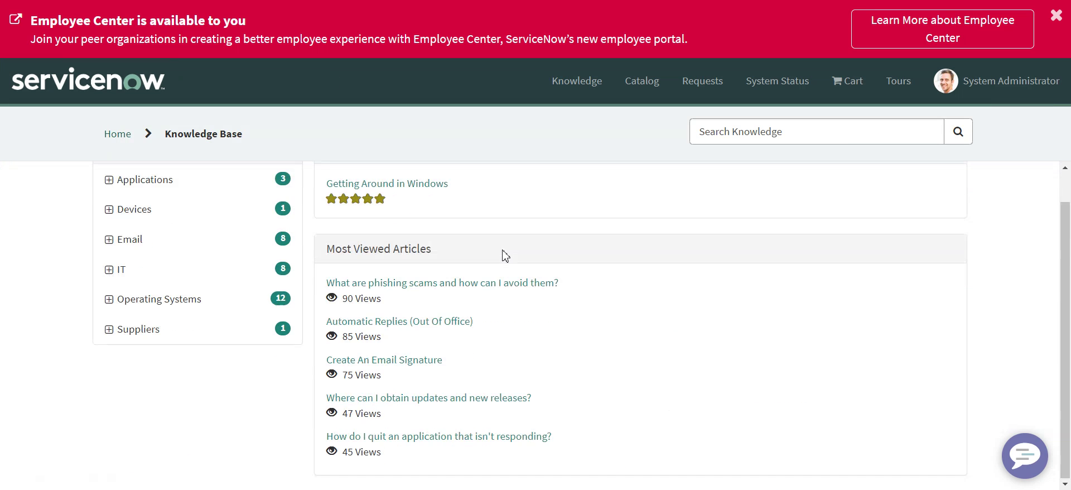
pyautogui.scroll(1, 179, 272)
pyautogui.click(170, 304)
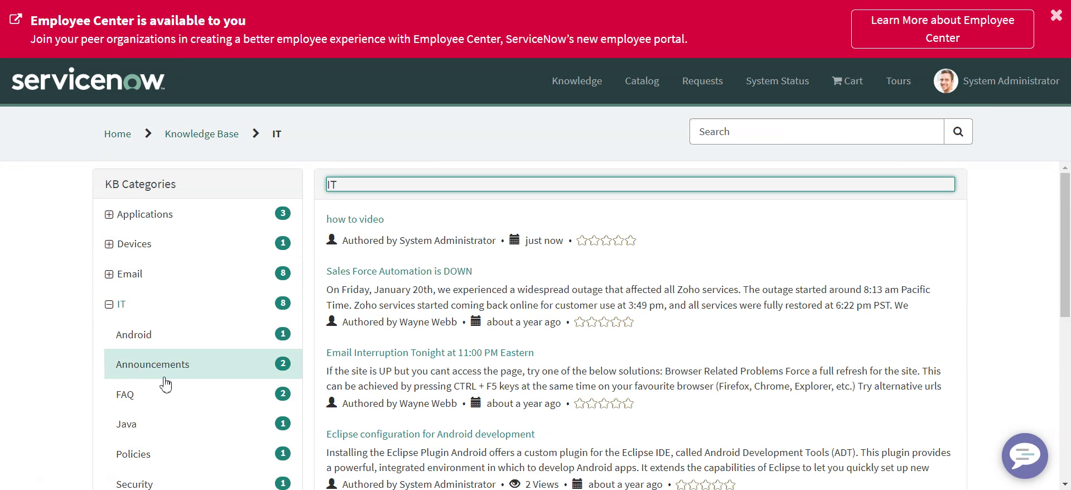
pyautogui.click(153, 399)
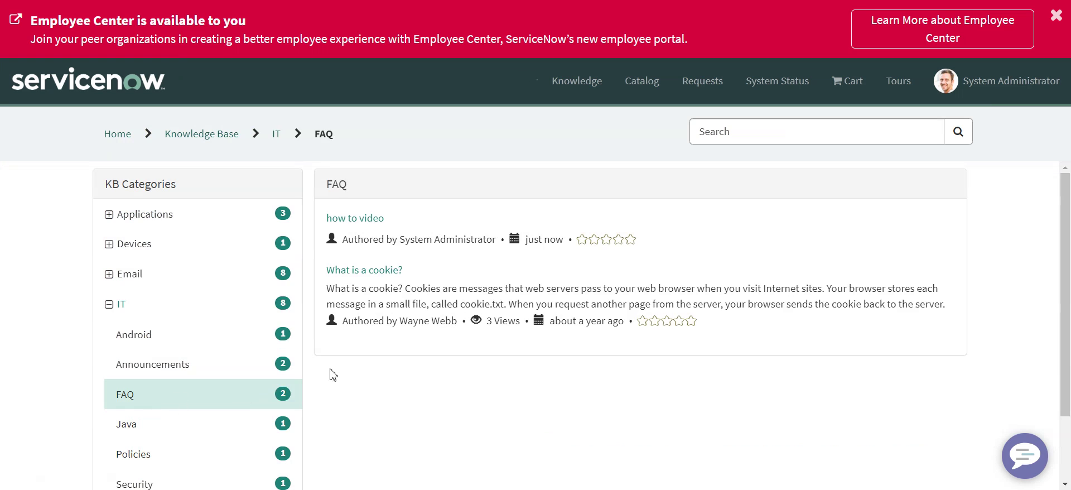
pyautogui.click(351, 219)
pyautogui.scroll(-4, 422, 233)
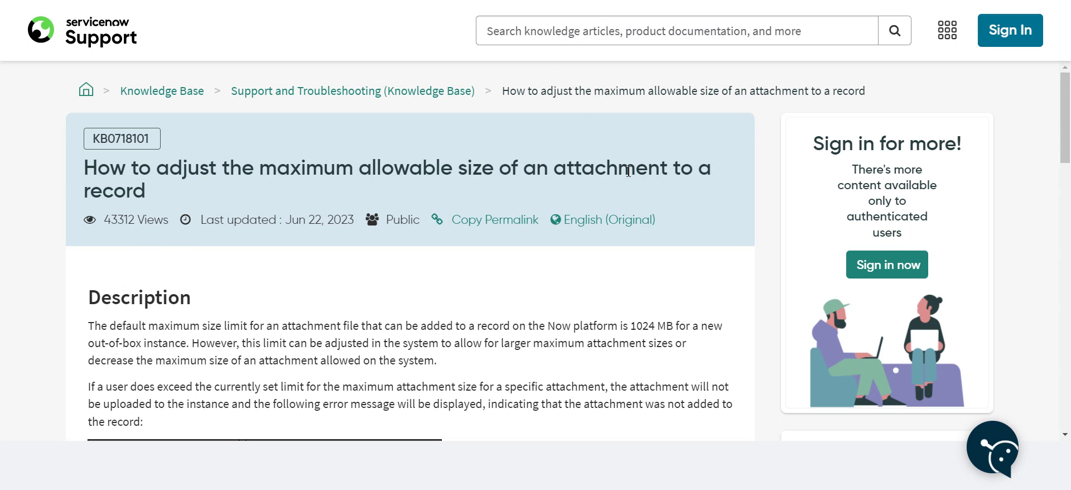
# Read KB0718101, picking out the 1024 MB default and selecting com.glide.attachment.max_size
pyautogui.scroll(-3, 629, 171)
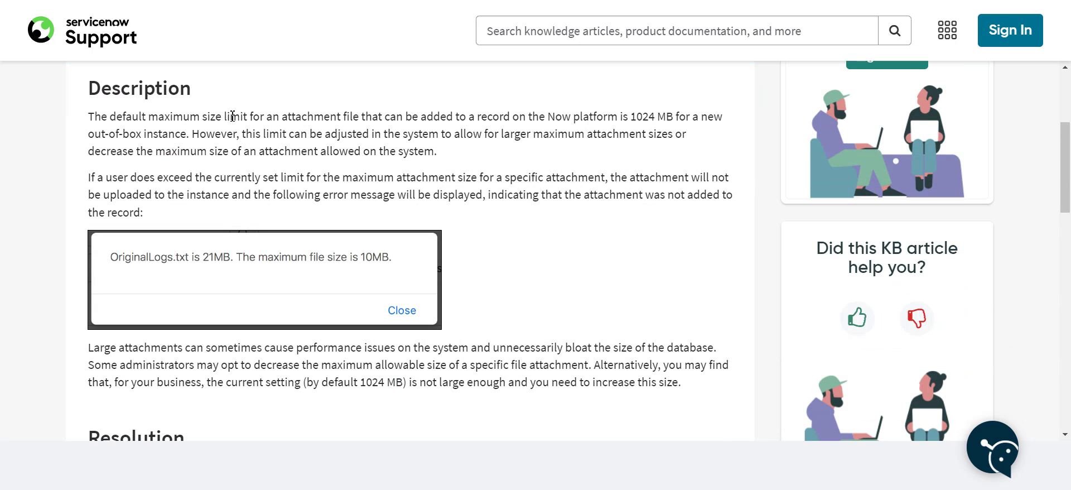
pyautogui.doubleClick(652, 116)
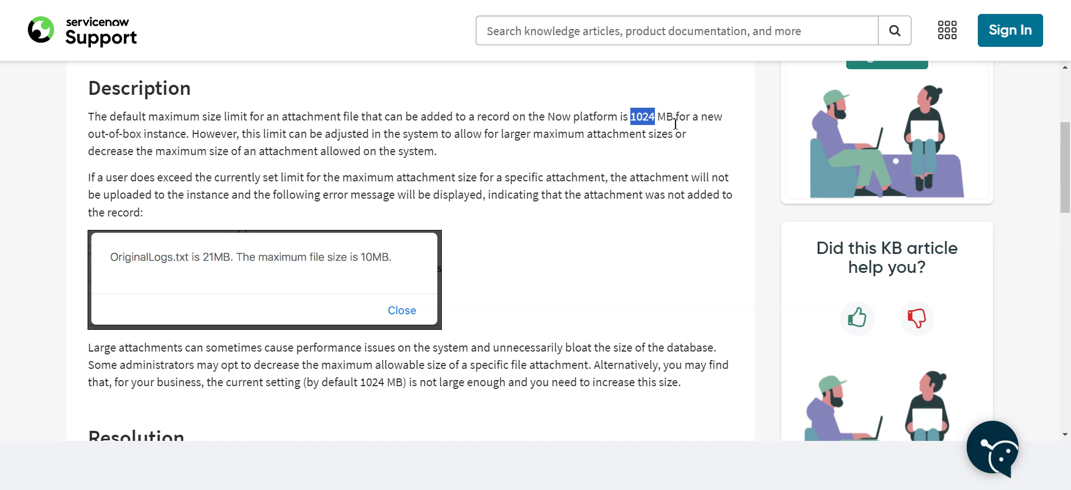
pyautogui.scroll(3, 490, 217)
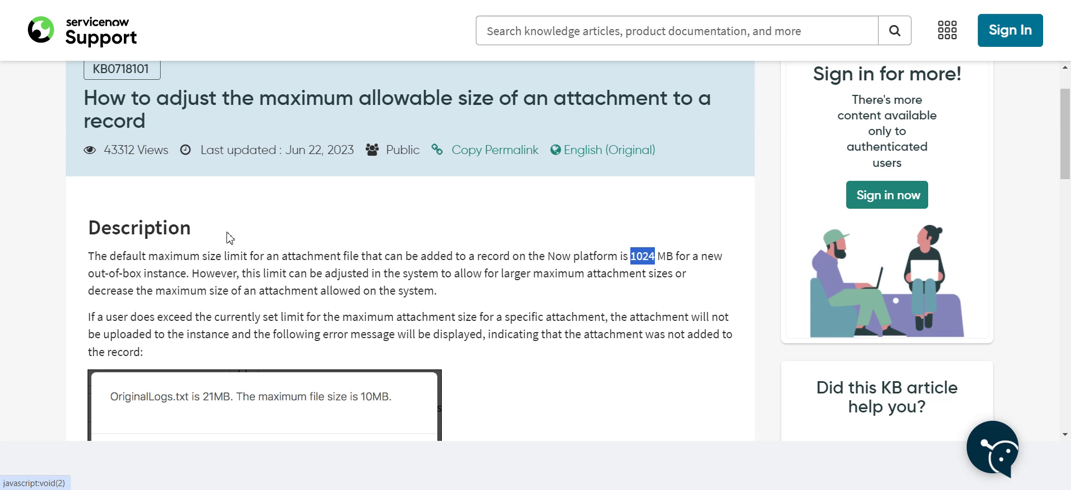
pyautogui.scroll(1, 546, 260)
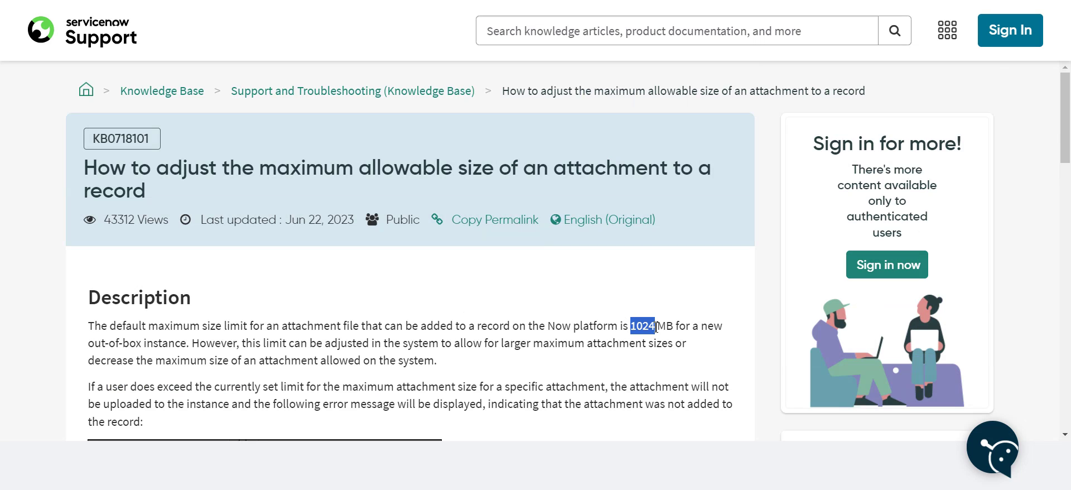
pyautogui.scroll(-2, 627, 321)
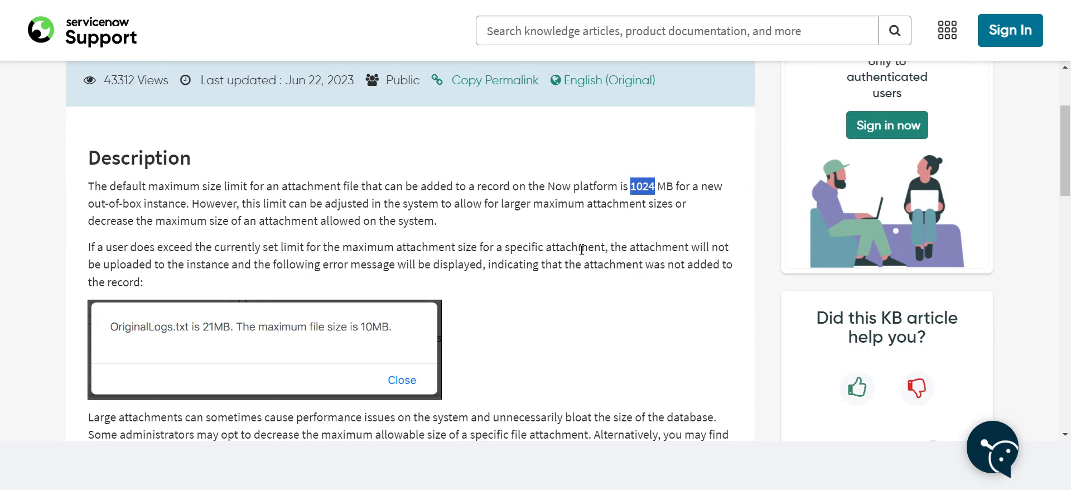
pyautogui.scroll(-5, 581, 249)
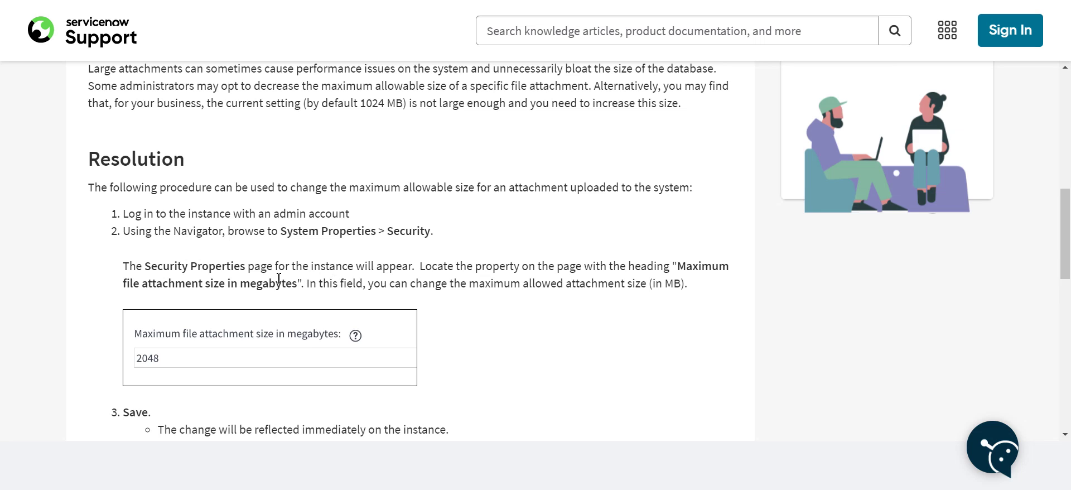
pyautogui.scroll(-2, 334, 247)
pyautogui.scroll(-2, 481, 304)
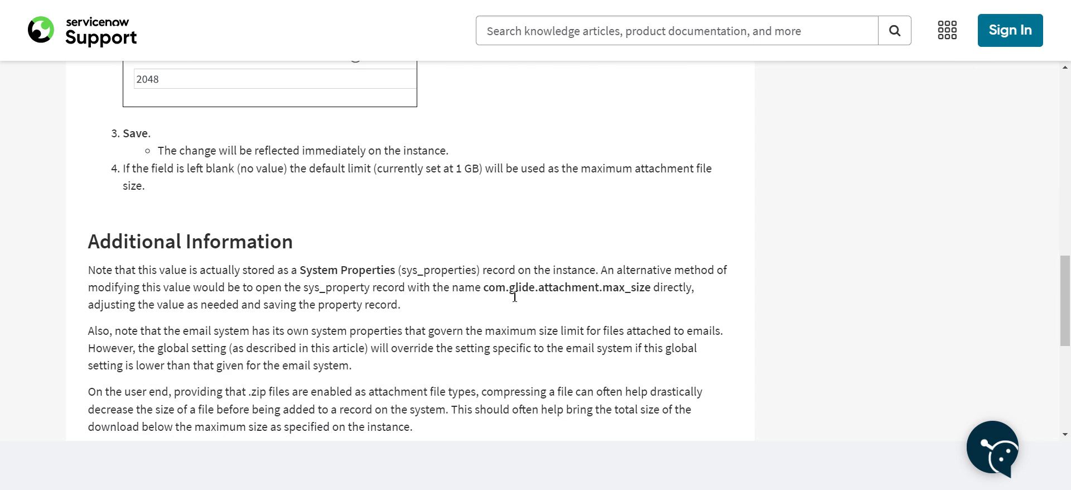
pyautogui.moveTo(653, 289); pyautogui.dragTo(486, 294)
pyautogui.hotkey('ctrl', 'c')
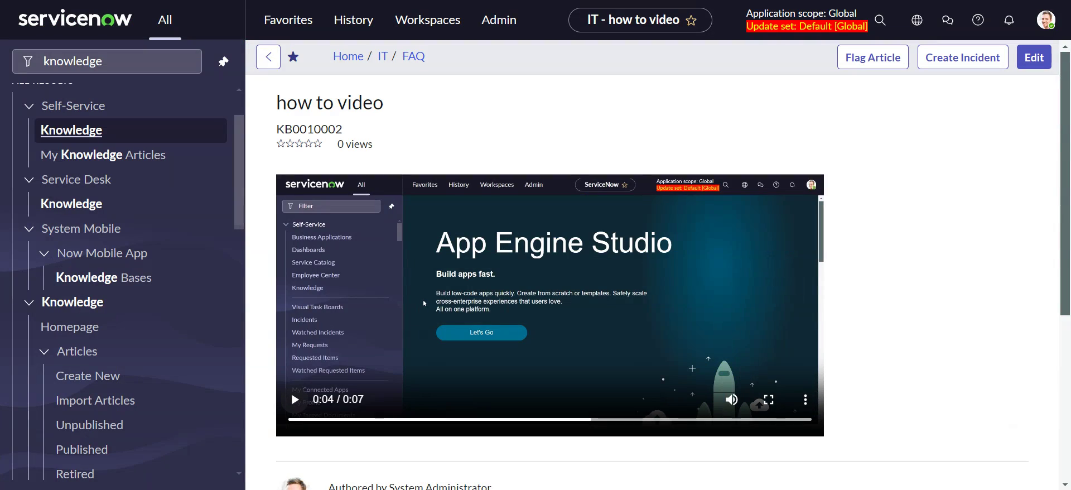
# Open sys_properties.list and search the Name column for com.glide.attachment.max_size
pyautogui.press('BackSpace')
pyautogui.press('BackSpace')
pyautogui.press('BackSpace')
pyautogui.press('BackSpace')
pyautogui.press('BackSpace')
pyautogui.press('BackSpace')
pyautogui.press('BackSpace')
pyautogui.press('BackSpace')
pyautogui.press('BackSpace')
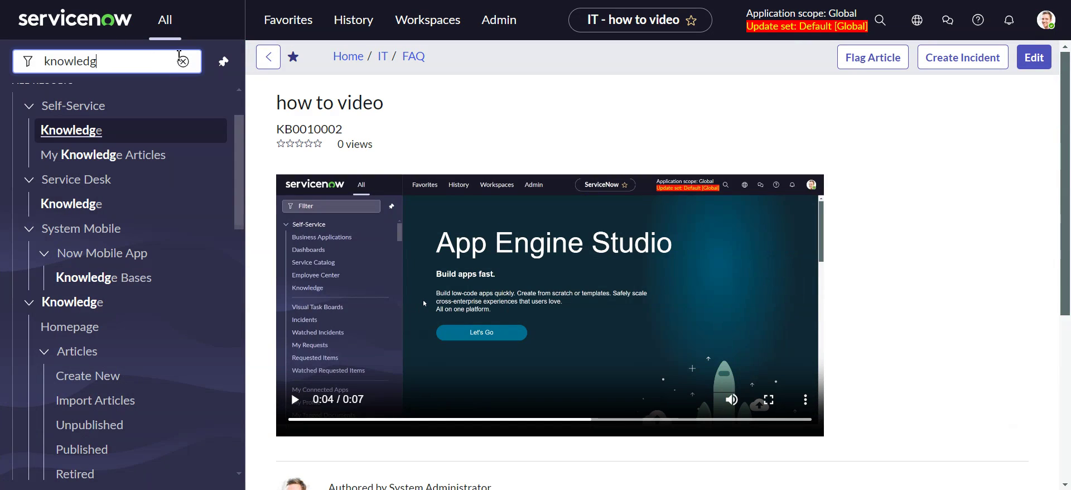
pyautogui.write('sys_pro')
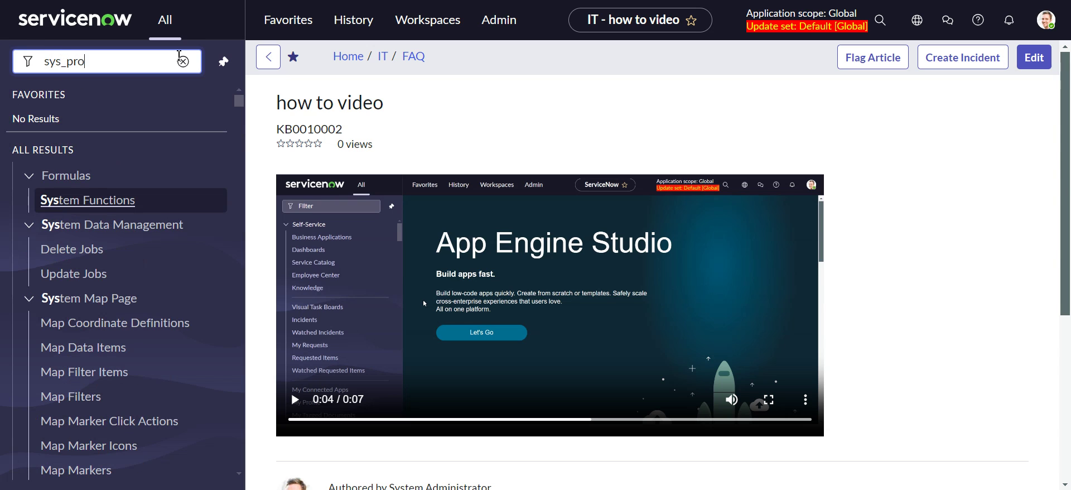
pyautogui.write('perties.list')
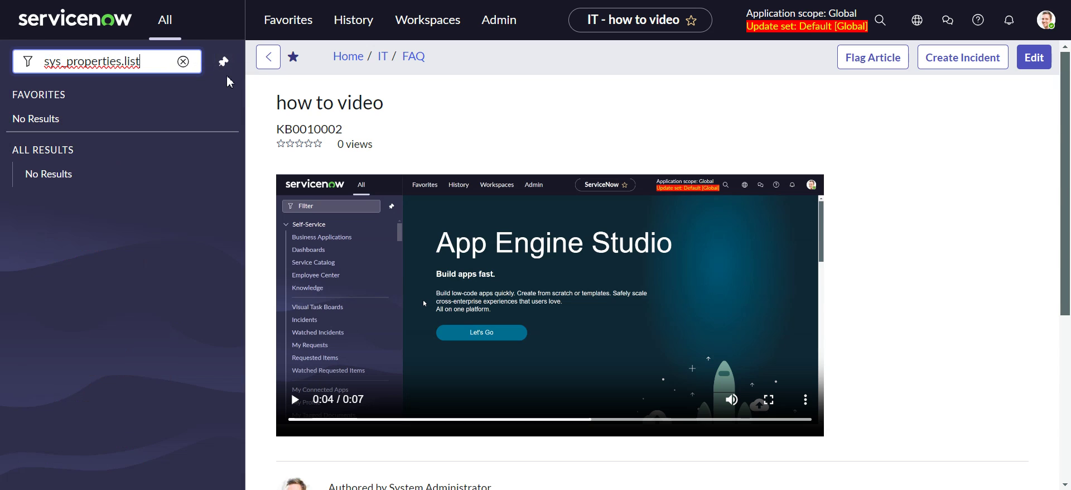
pyautogui.press('Return')
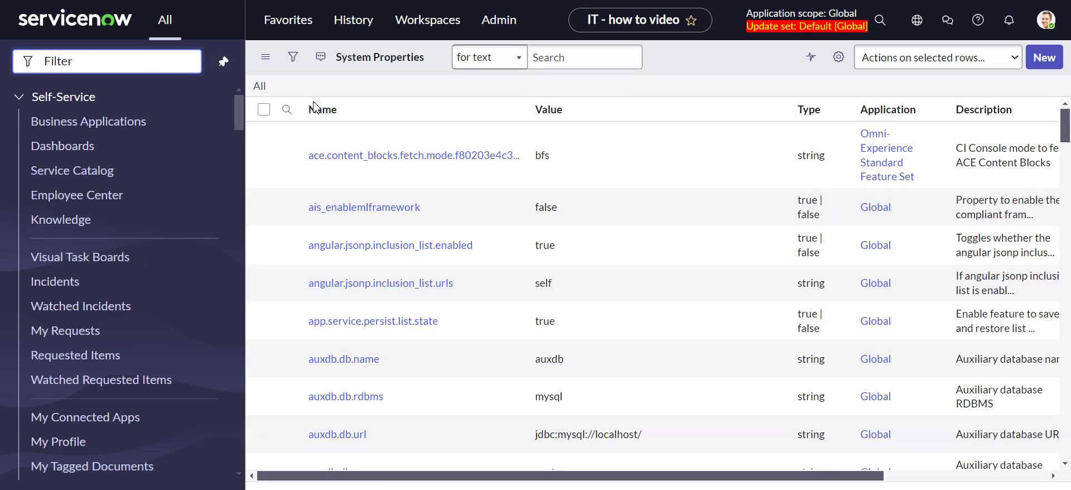
pyautogui.click(286, 109)
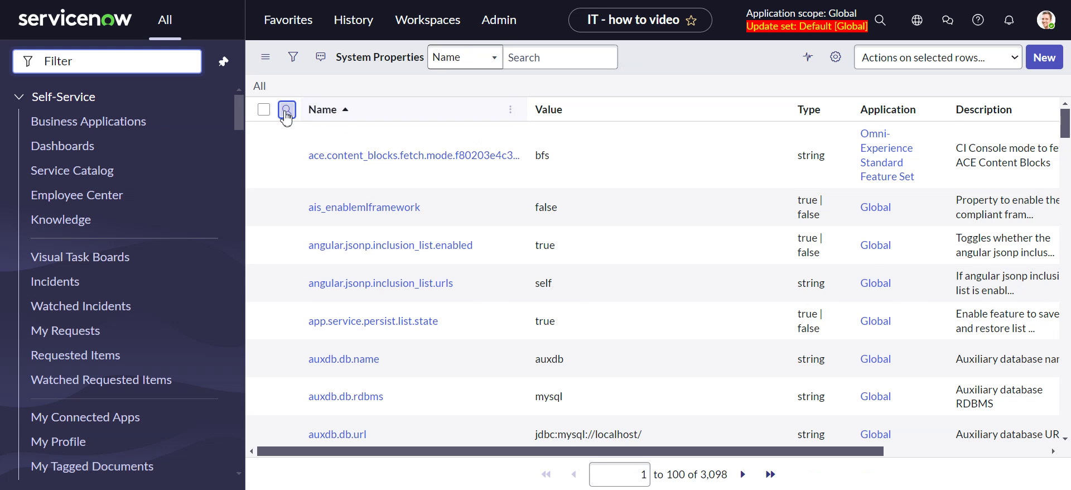
pyautogui.click(368, 139)
pyautogui.hotkey('ctrl', 'v')
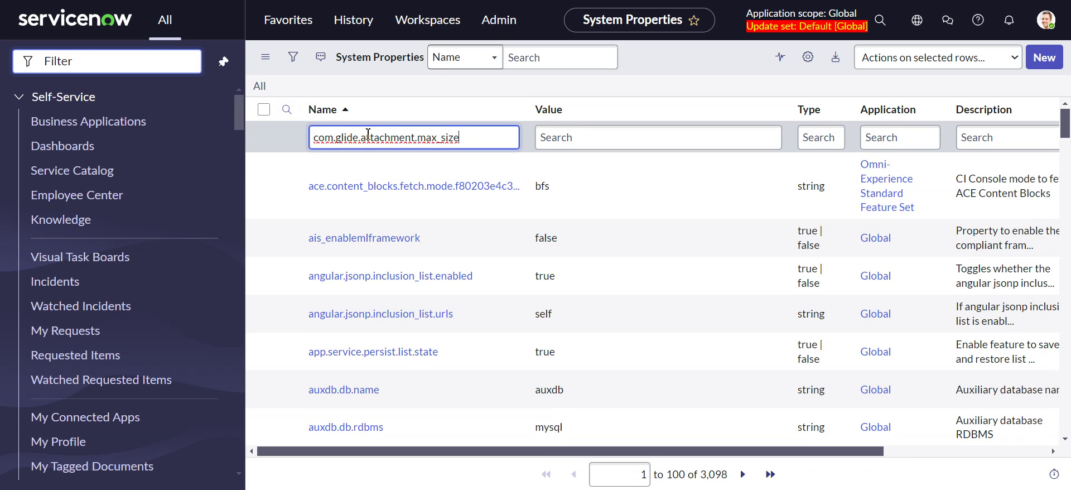
pyautogui.press('Return')
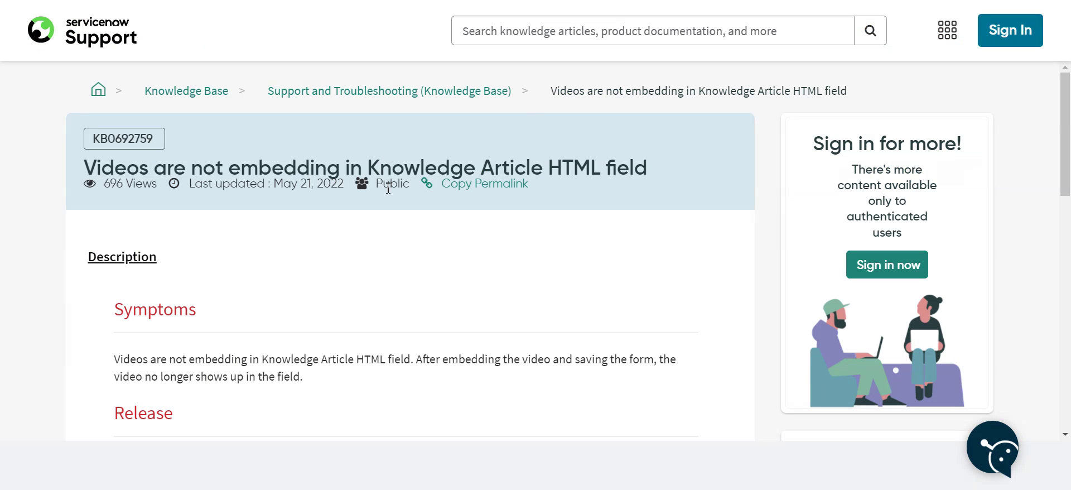
pyautogui.scroll(-2, 389, 192)
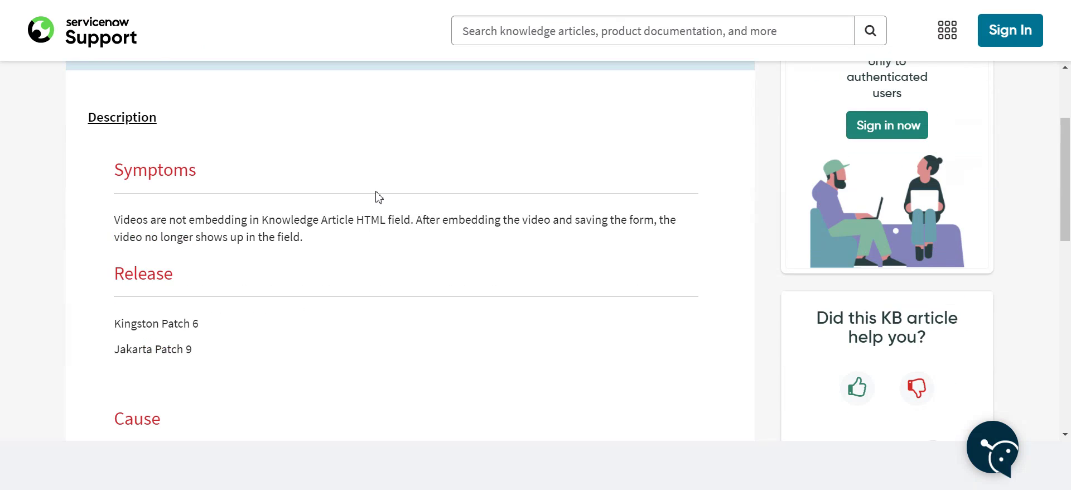
pyautogui.scroll(-1, 379, 197)
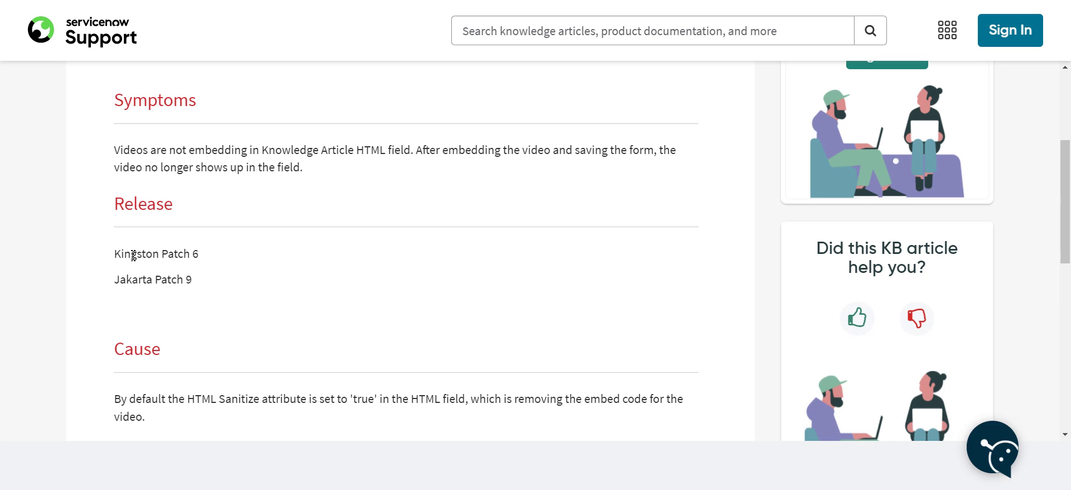
pyautogui.scroll(-3, 219, 242)
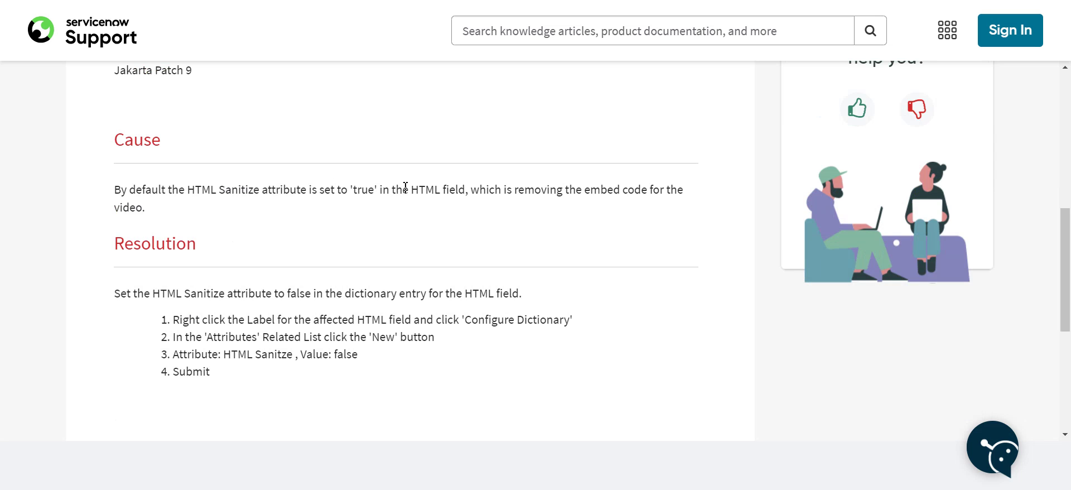
pyautogui.scroll(-3, 338, 278)
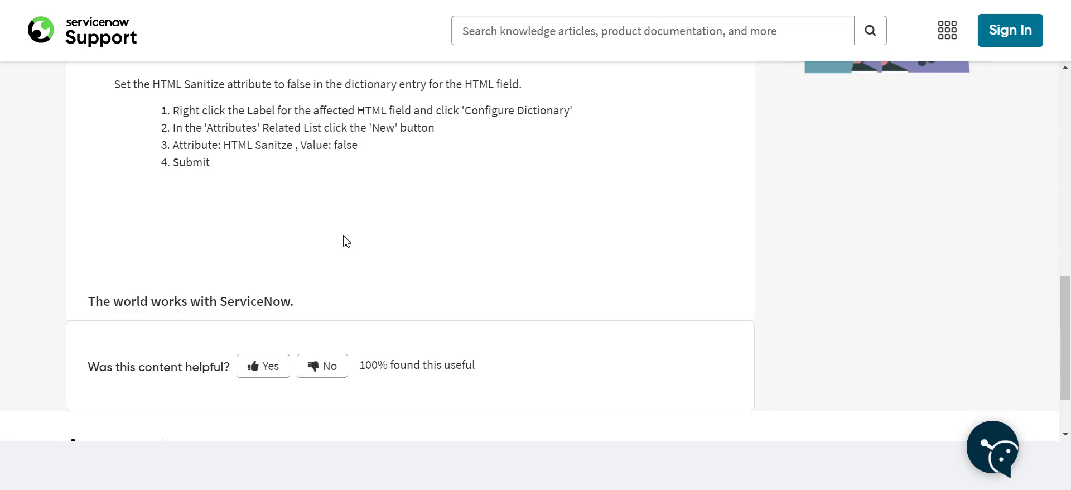
pyautogui.scroll(3, 343, 241)
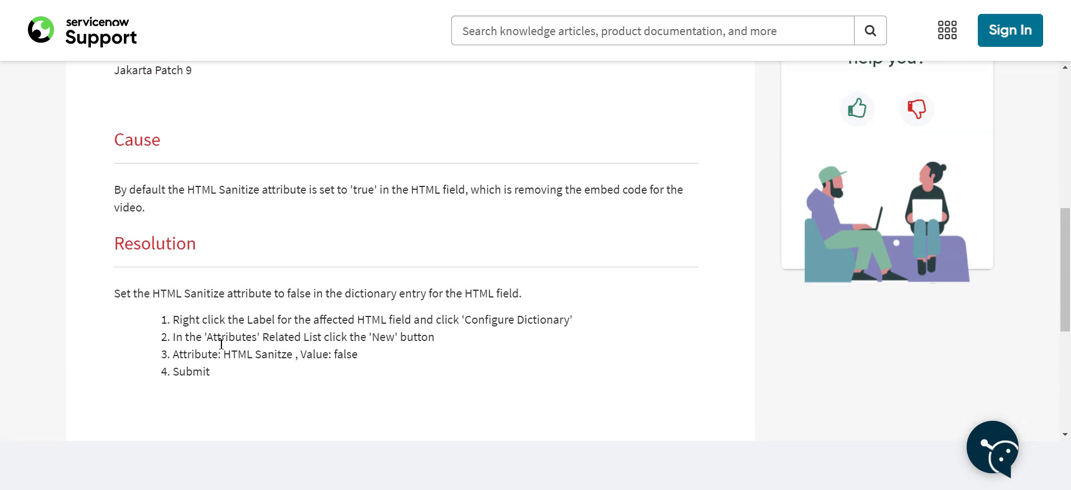
pyautogui.scroll(4, 359, 288)
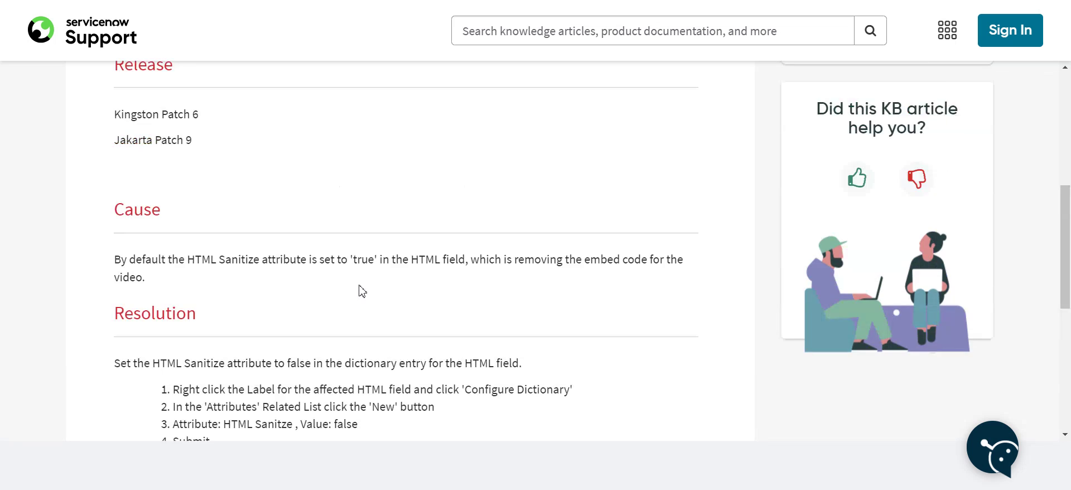
pyautogui.scroll(2, 283, 155)
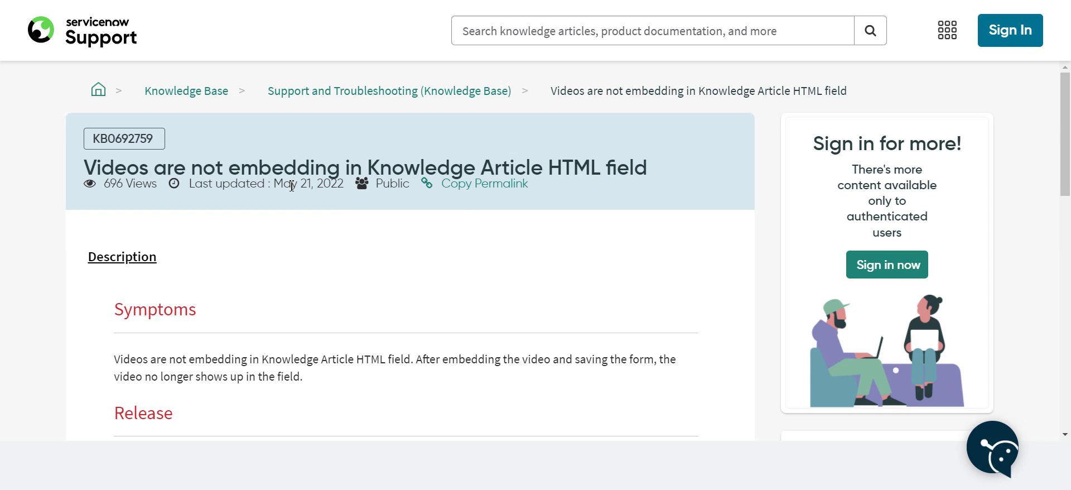
pyautogui.scroll(-2, 306, 301)
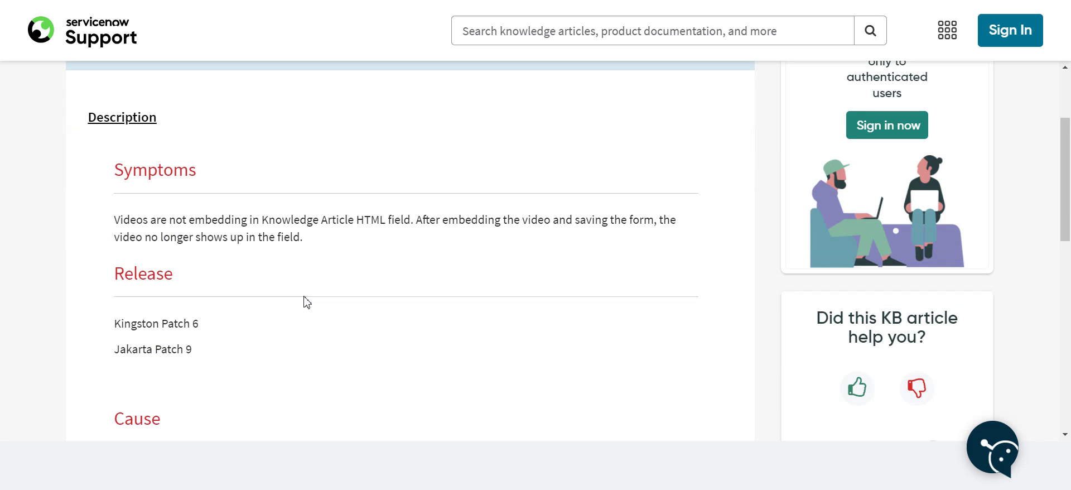
pyautogui.scroll(2, 488, 184)
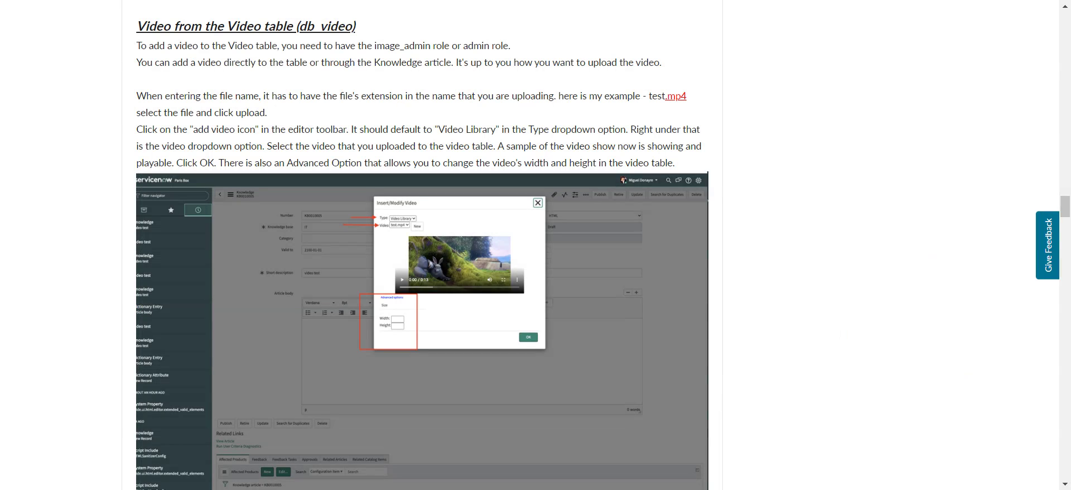
pyautogui.scroll(15, 453, 139)
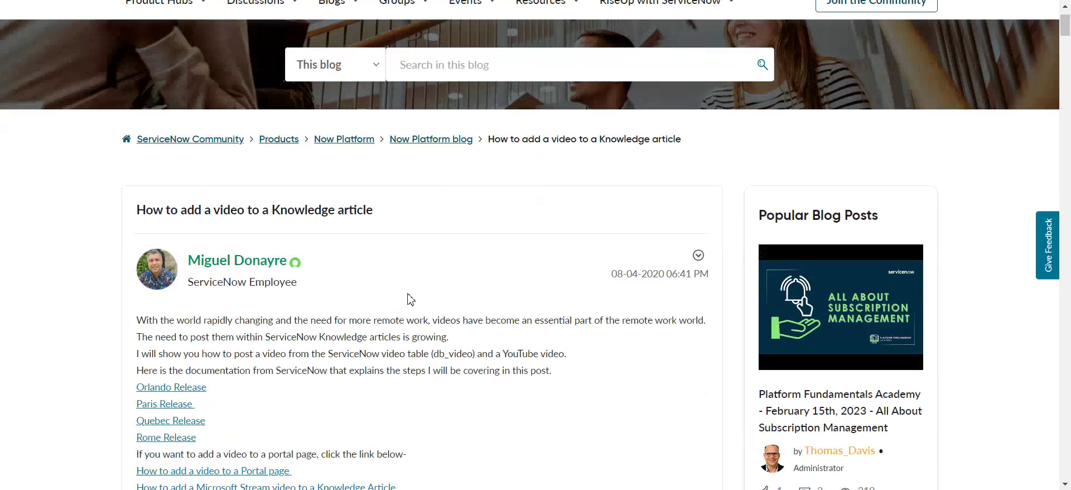
# Read the Community video blog post, highlighting the post year and Step 2's Quebec Release note
pyautogui.doubleClick(660, 272)
pyautogui.scroll(-2, 446, 271)
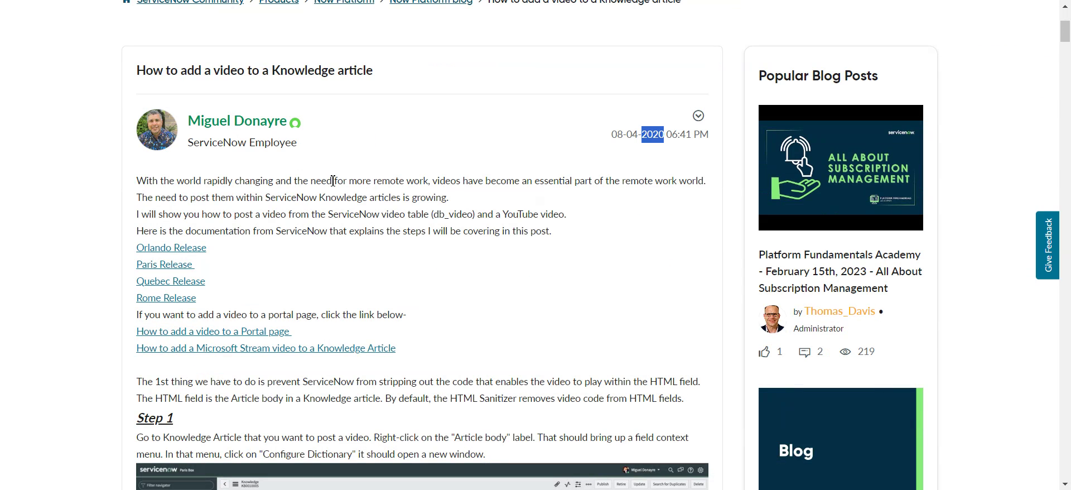
pyautogui.scroll(-2, 392, 243)
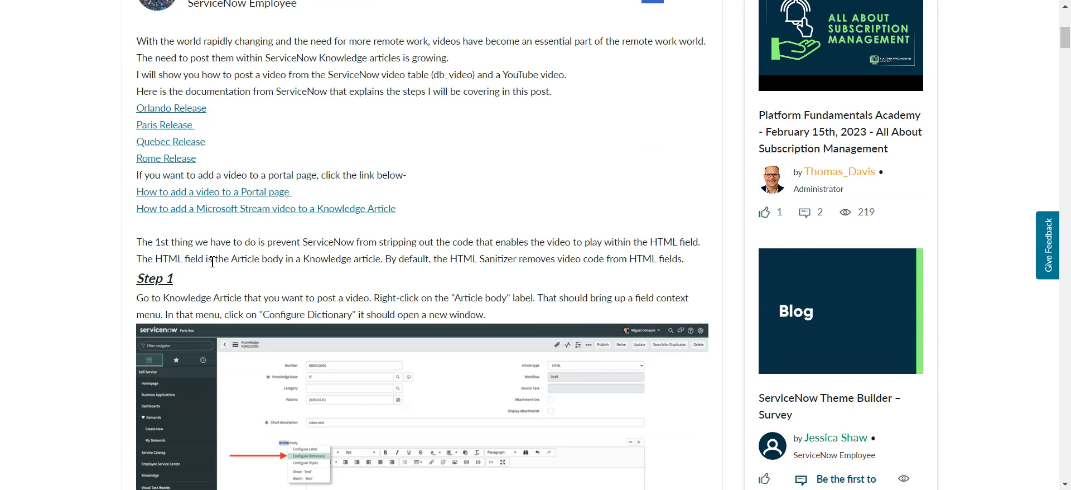
pyautogui.scroll(-3, 209, 248)
pyautogui.scroll(-2, 254, 117)
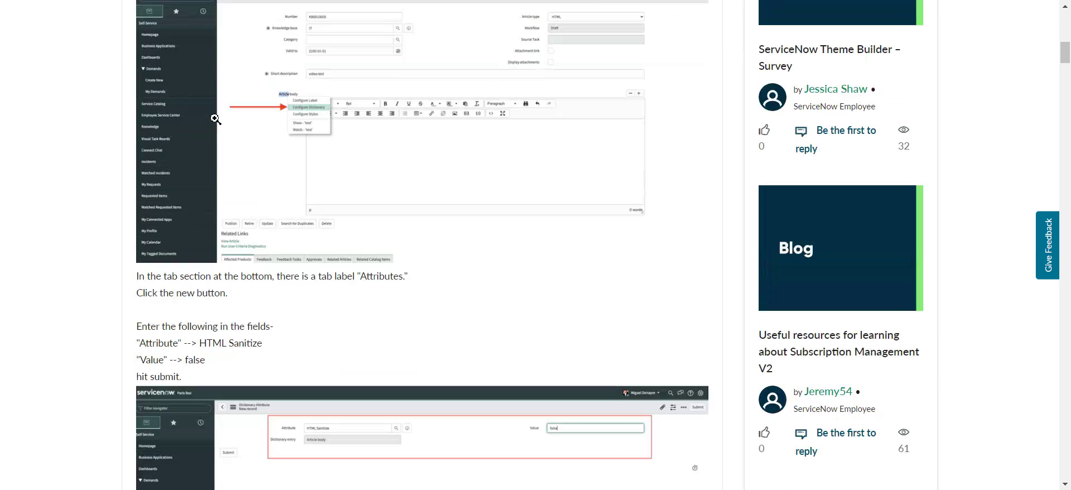
pyautogui.scroll(4, 268, 145)
# Finish the blog post, then return to ServiceNow's recent pages showing IT - how to video
pyautogui.scroll(-10, 268, 156)
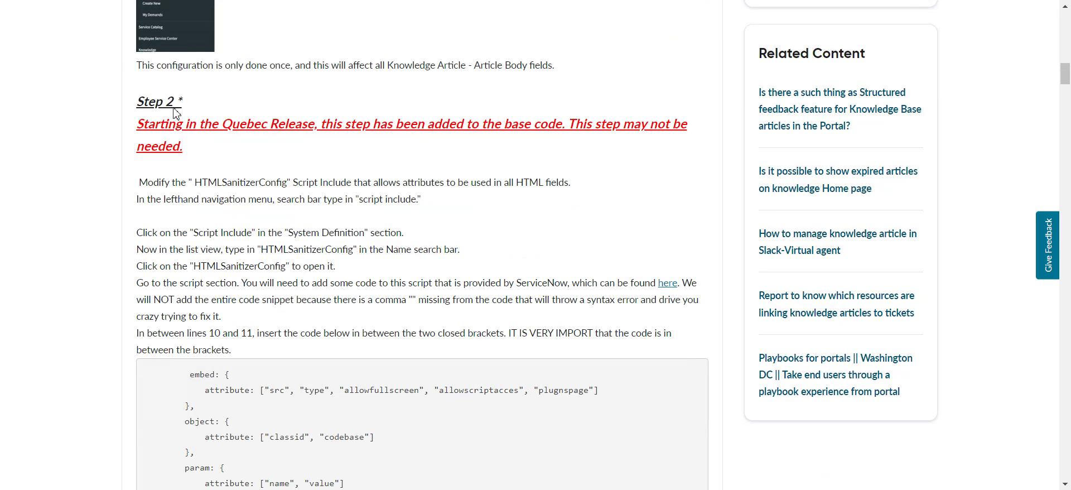
pyautogui.moveTo(207, 155); pyautogui.dragTo(132, 115)
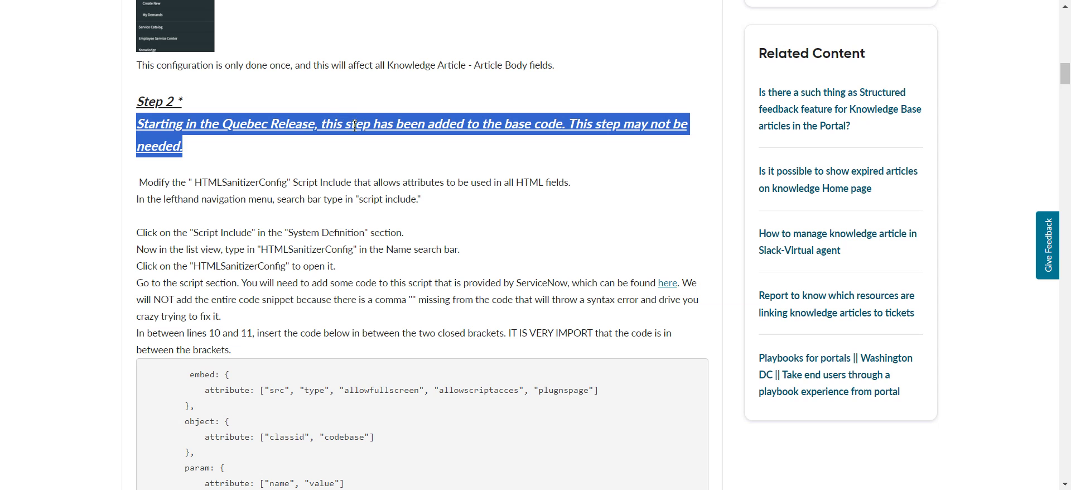
pyautogui.click(286, 164)
pyautogui.scroll(-5, 281, 169)
pyautogui.scroll(-20, 282, 173)
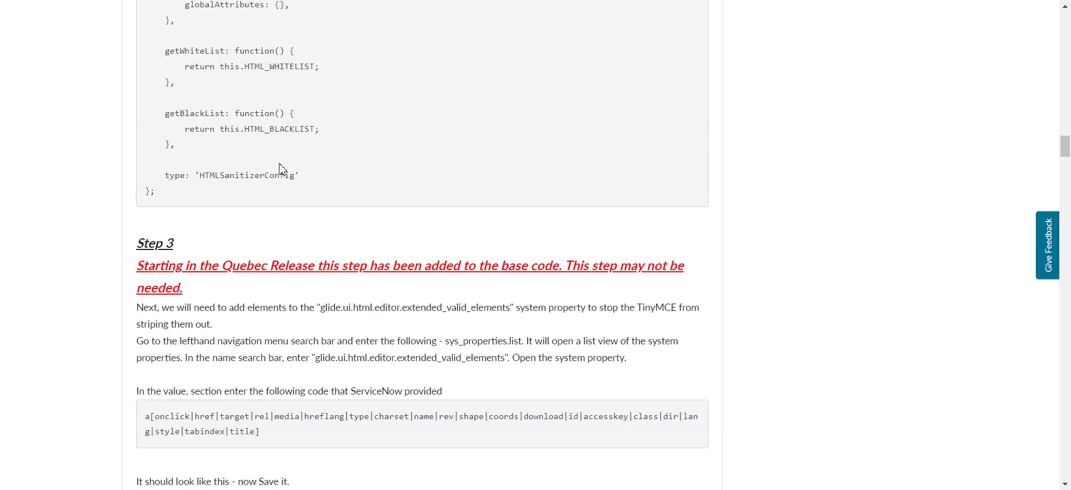
pyautogui.scroll(-7, 280, 163)
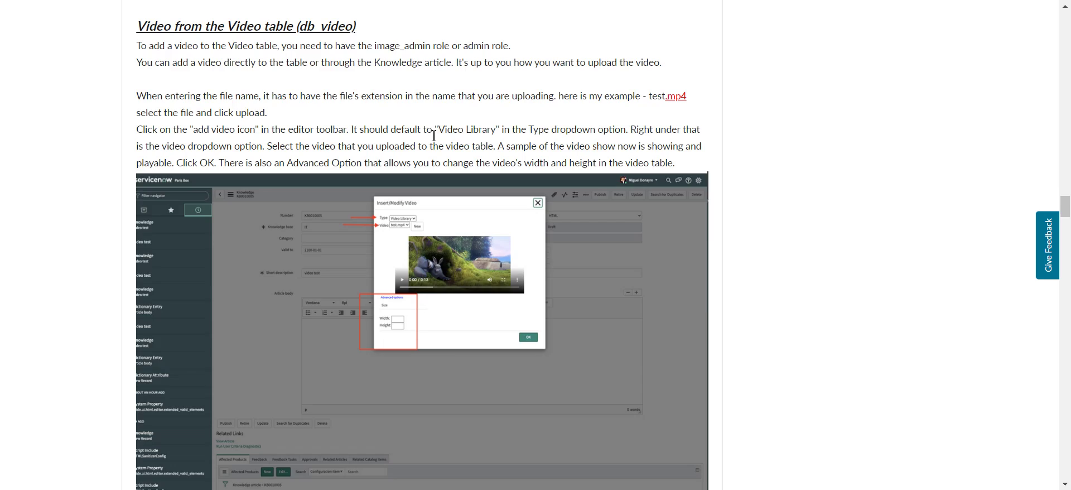
pyautogui.scroll(2, 701, 245)
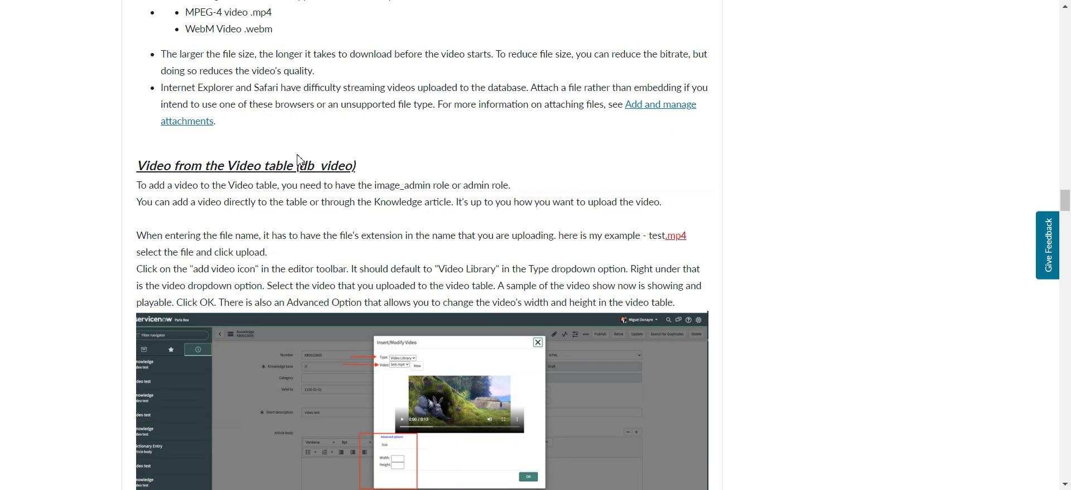
pyautogui.scroll(4, 296, 158)
pyautogui.scroll(-3, 295, 158)
pyautogui.scroll(9, 291, 157)
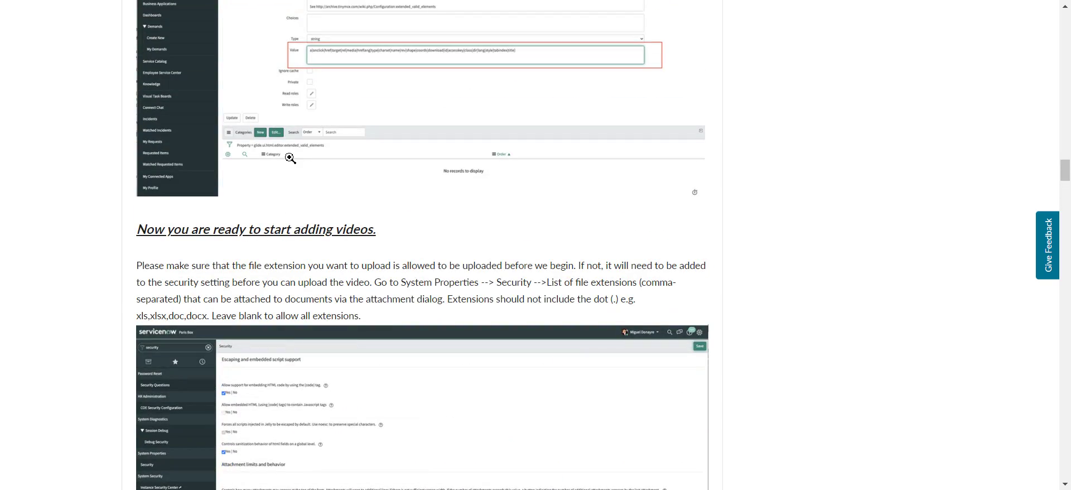
pyautogui.scroll(-9, 290, 157)
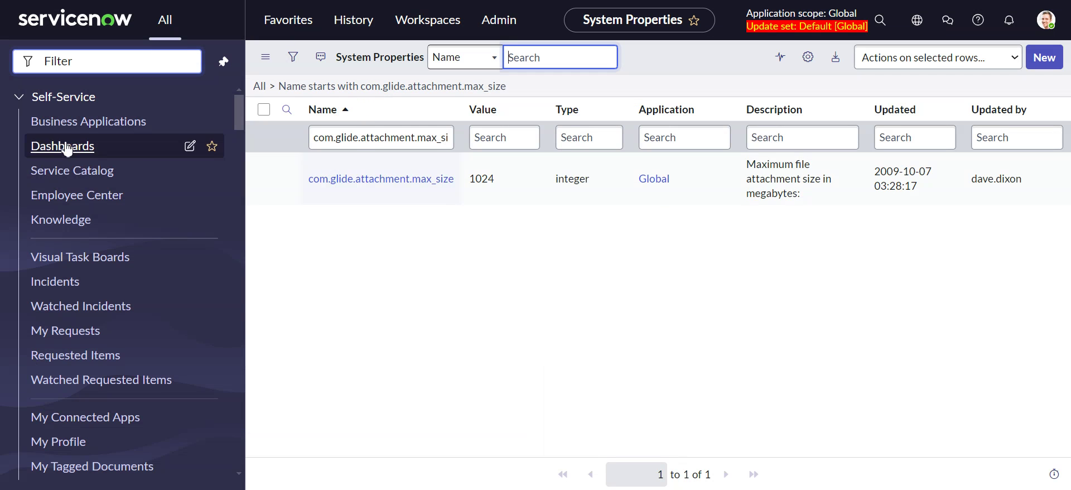
pyautogui.click(350, 22)
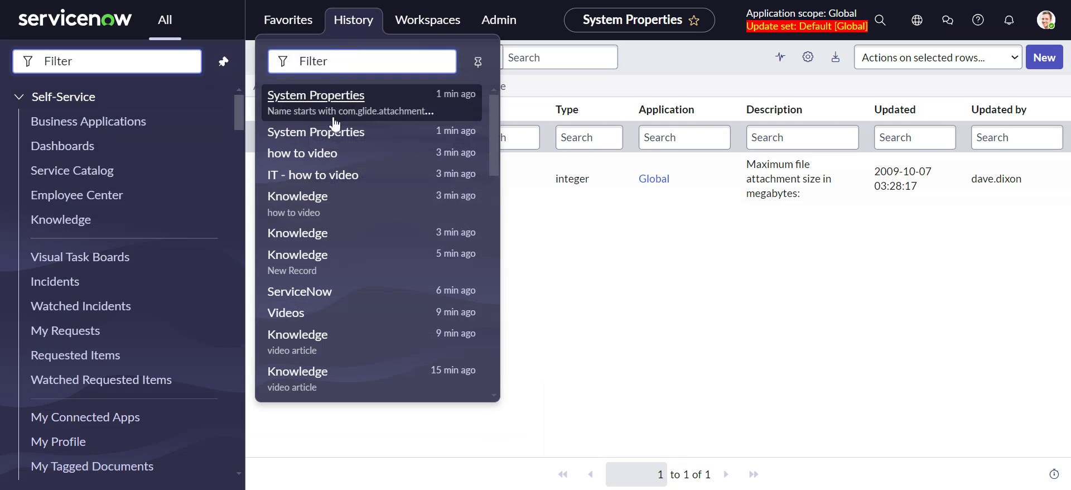
pyautogui.press('Escape')
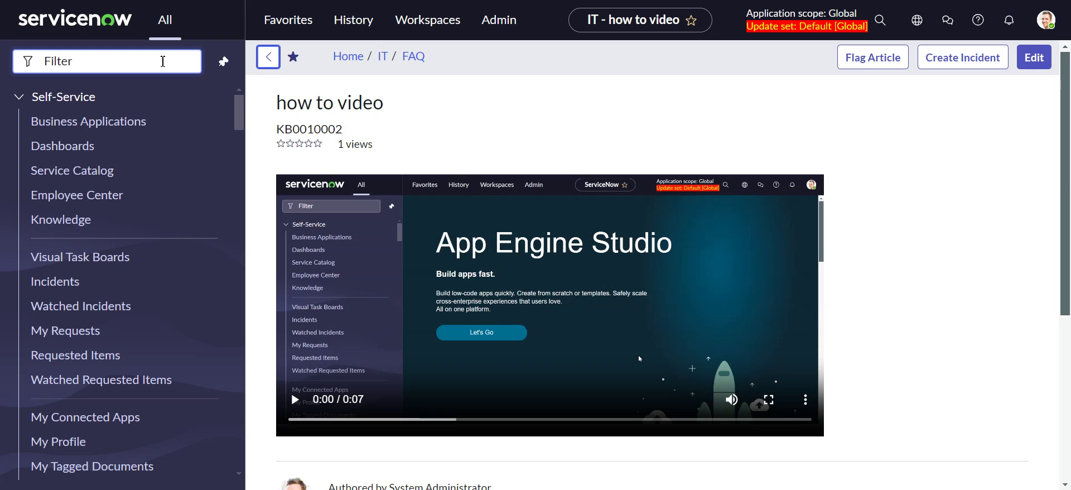
# Check chrome_tQvy32gUcU.mp4 in the Attachments list (sys_attachment.list), then open the empty db_video Videos list
pyautogui.write('sys')
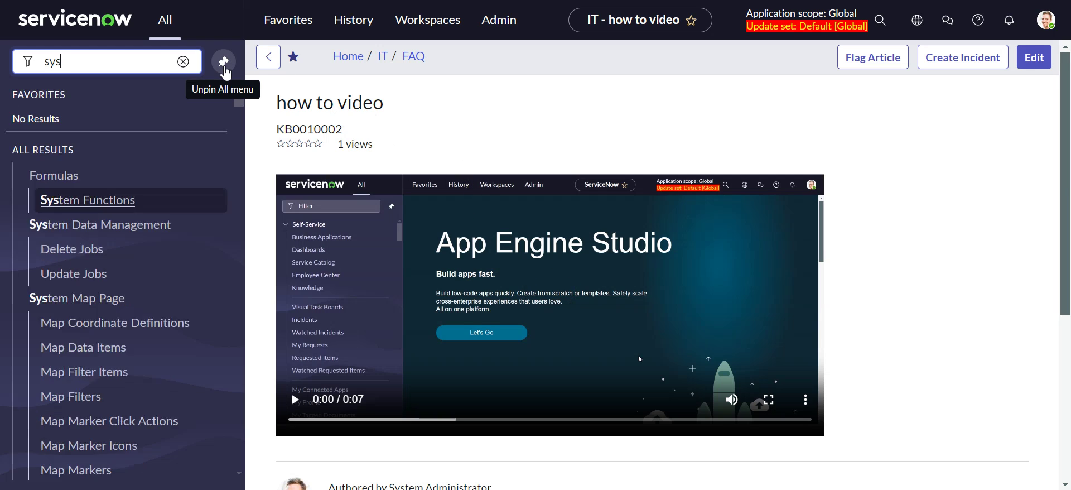
pyautogui.write('_attachment.list')
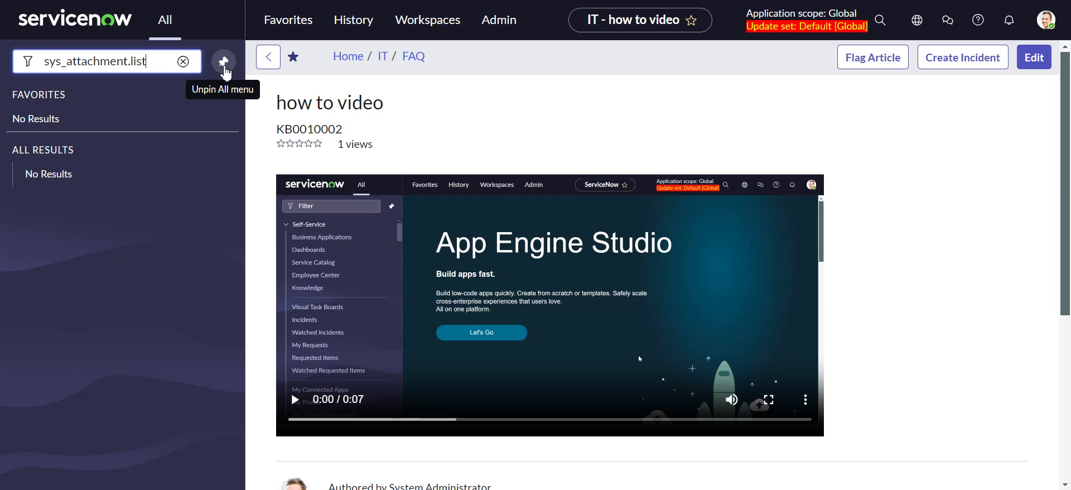
pyautogui.press('Return')
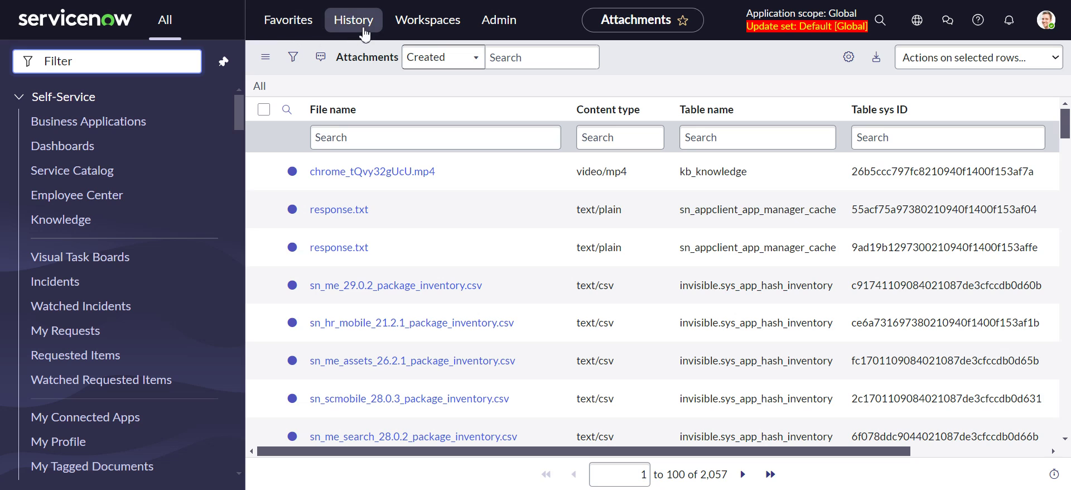
pyautogui.write('db')
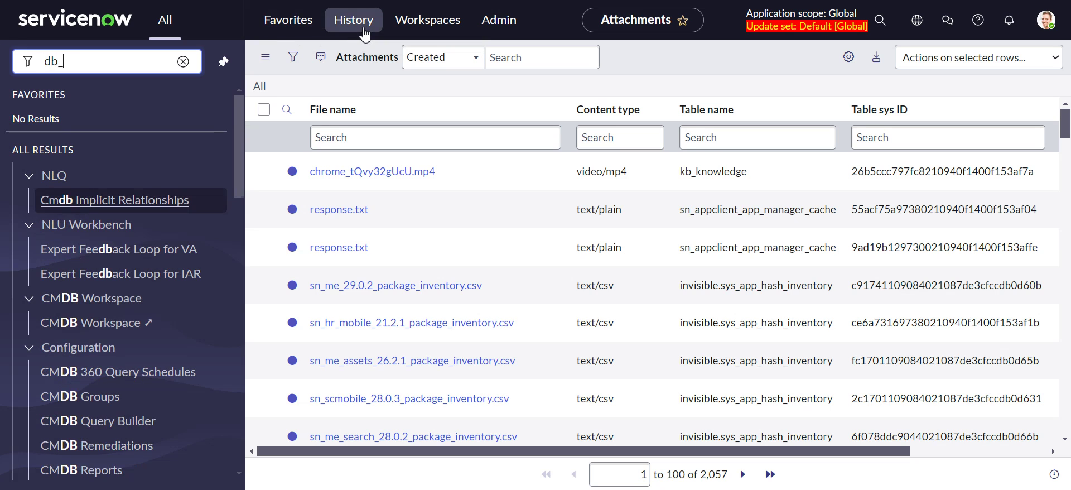
pyautogui.write('_')
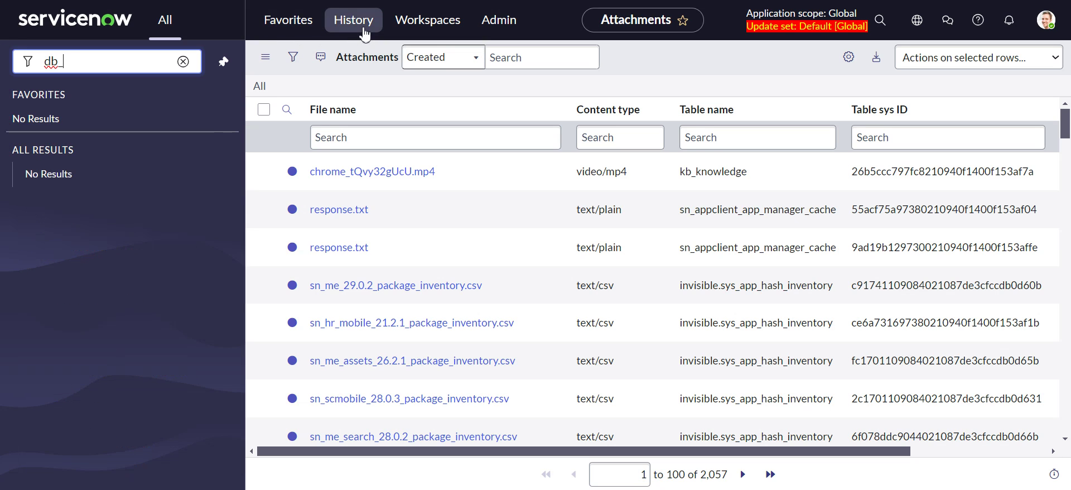
pyautogui.write('video.list')
pyautogui.press('Return')
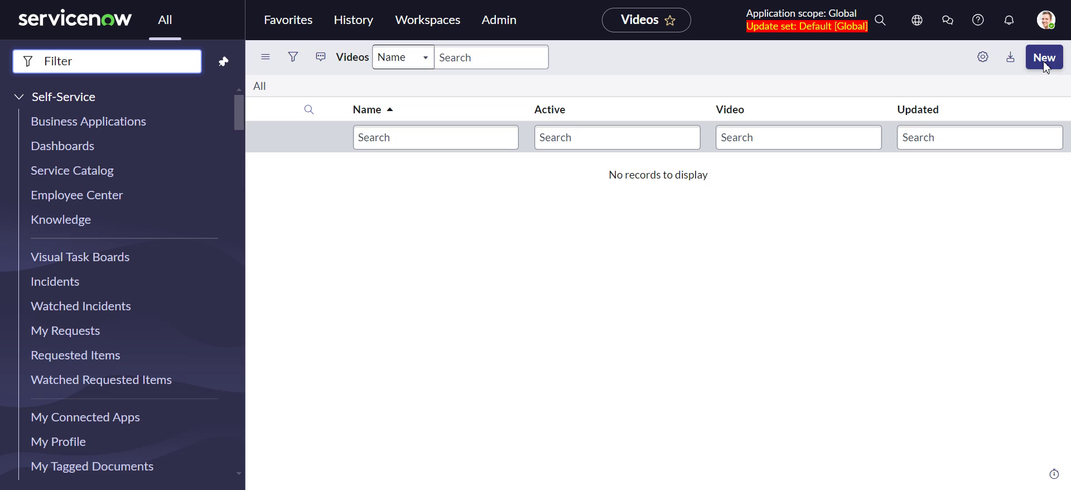
# Start a new video record and name it 'test.mp'
pyautogui.click(1044, 57)
pyautogui.click(468, 106)
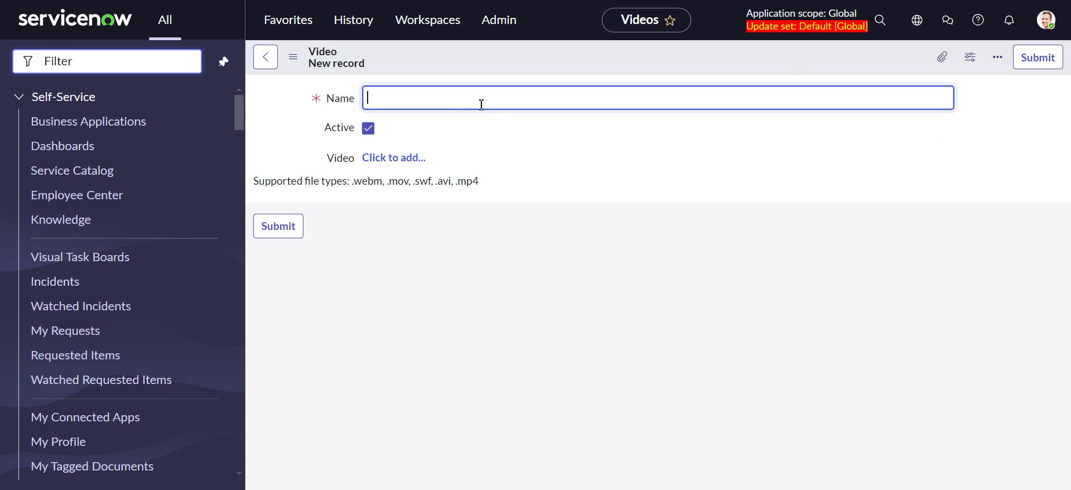
pyautogui.write('test.')
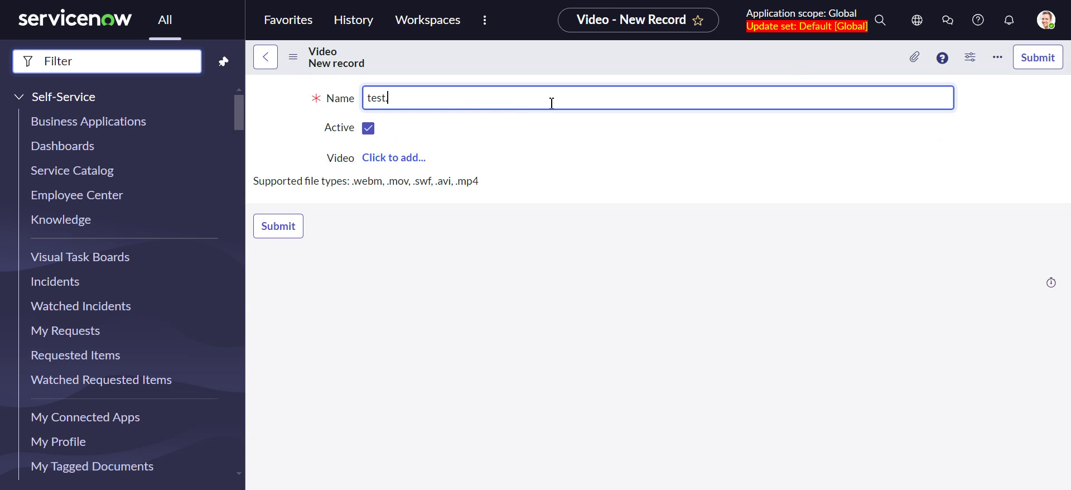
pyautogui.write('mp4')
# Choose chrome_tQvy32gUcU.mp4 as the video file, using Details view sorted by date modified
pyautogui.click(395, 159)
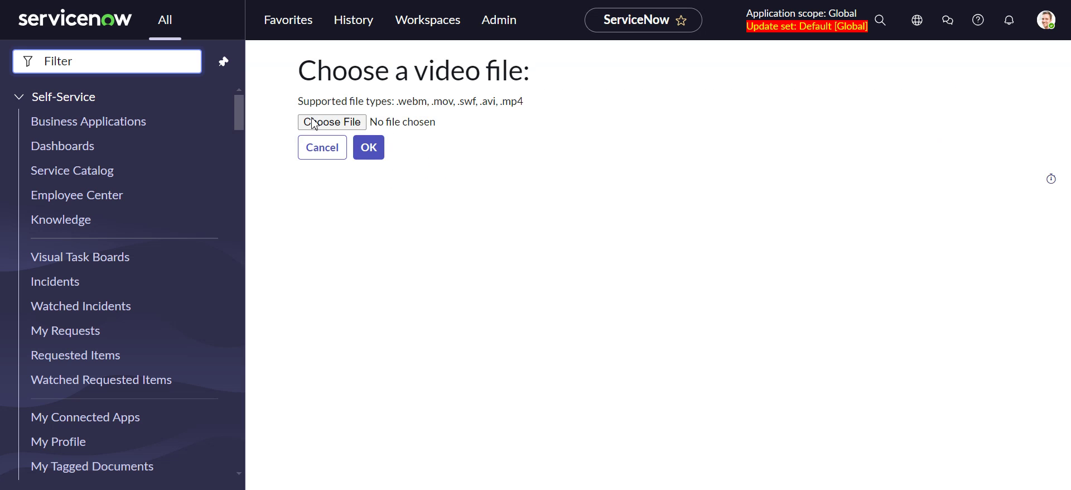
pyautogui.click(351, 119)
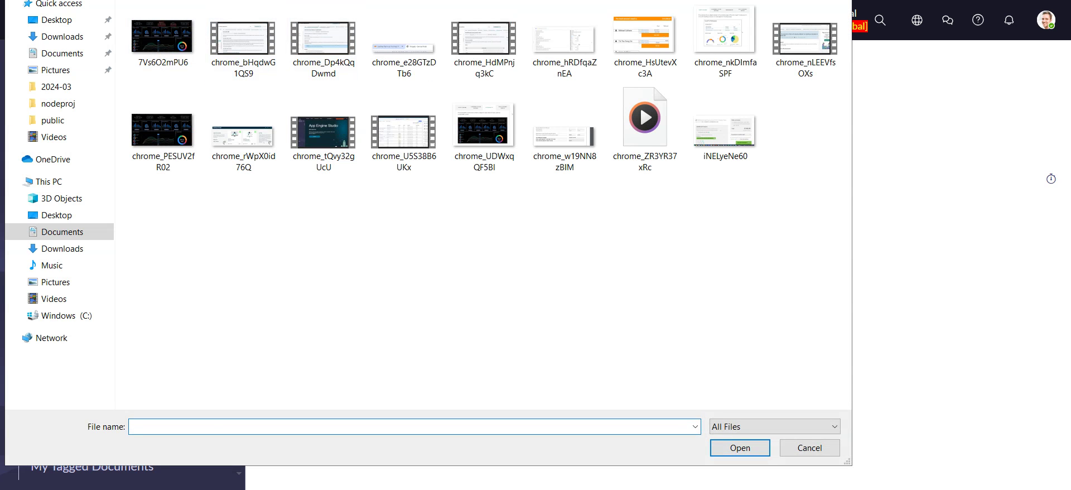
pyautogui.click(239, 67)
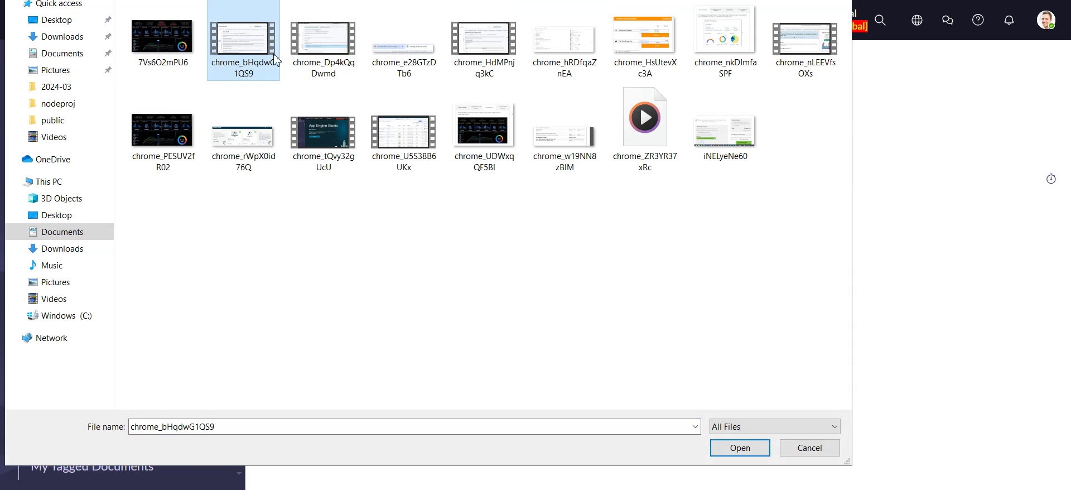
pyautogui.click(330, 53)
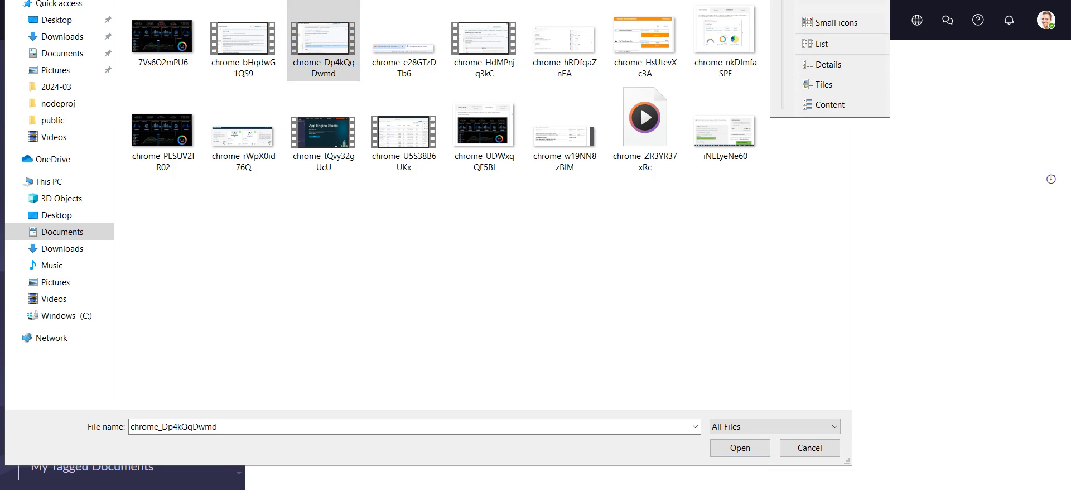
pyautogui.click(809, 65)
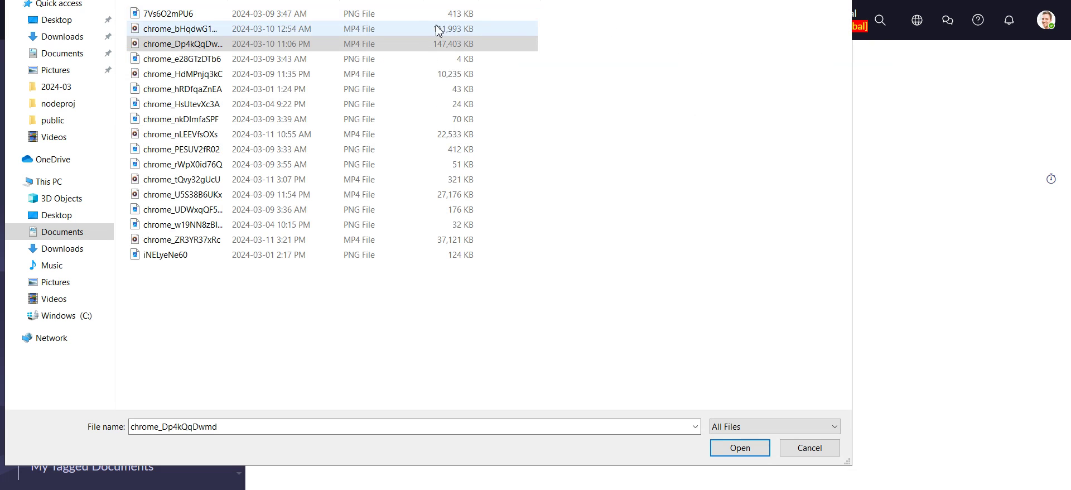
pyautogui.click(328, 2)
pyautogui.click(184, 28)
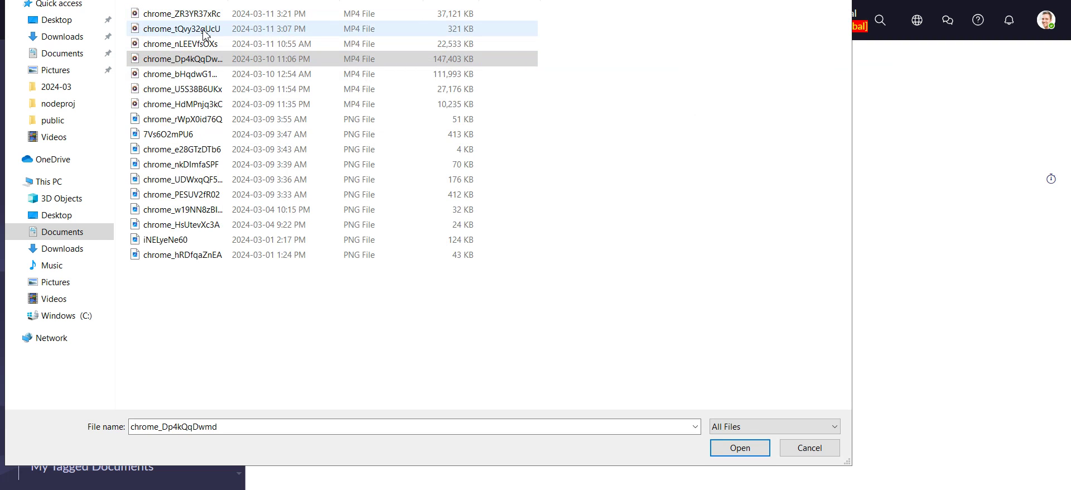
pyautogui.click(745, 447)
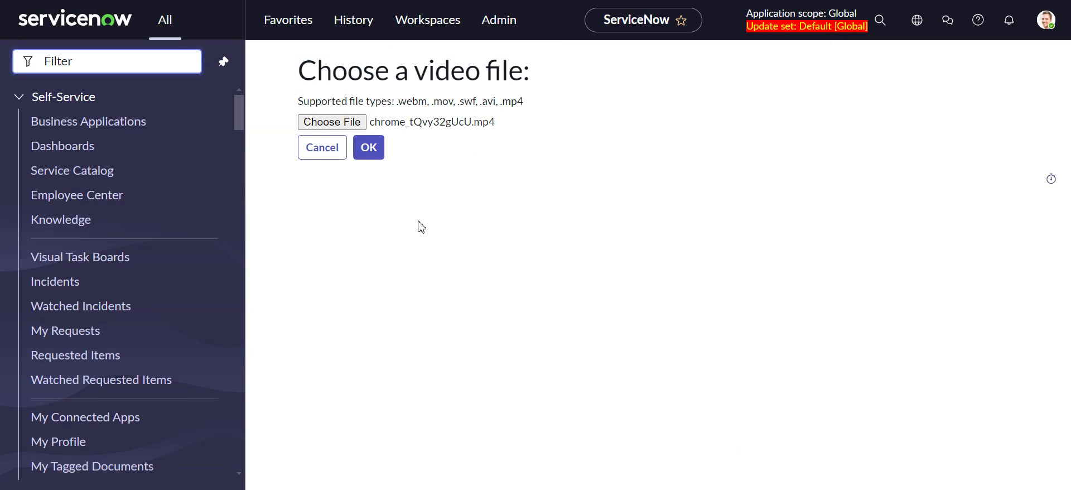
# Upload the video to save the test.mp4 record, then reopen the IT - how to video article from History
pyautogui.click(368, 148)
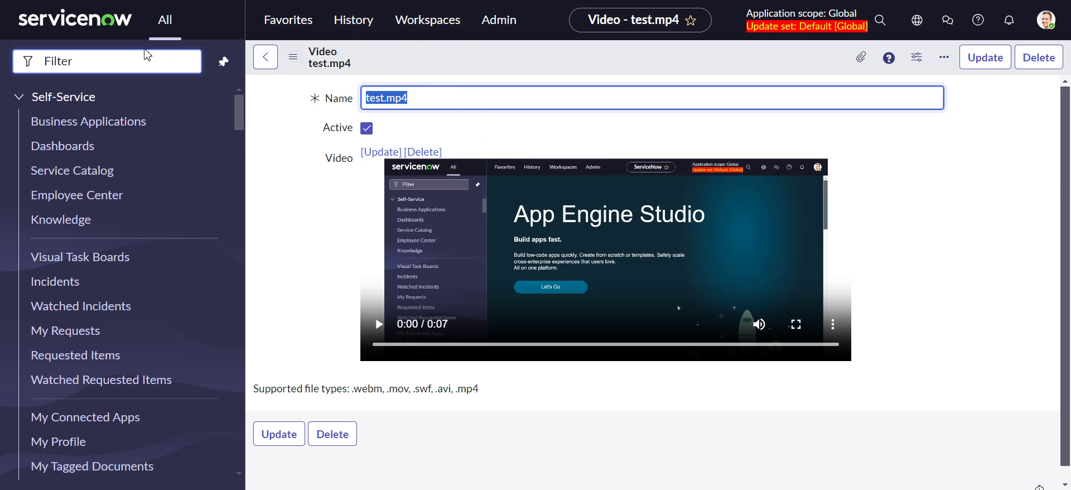
pyautogui.click(361, 24)
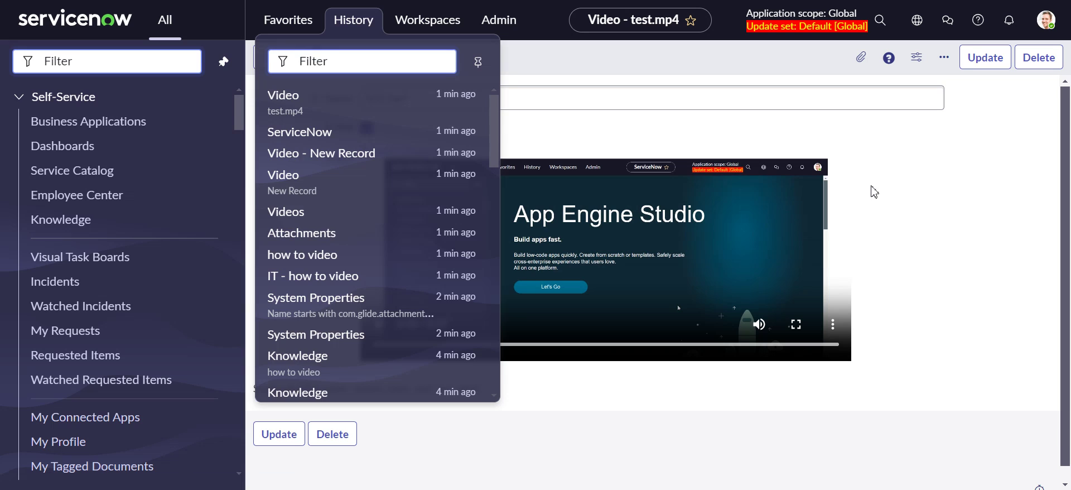
pyautogui.click(581, 179)
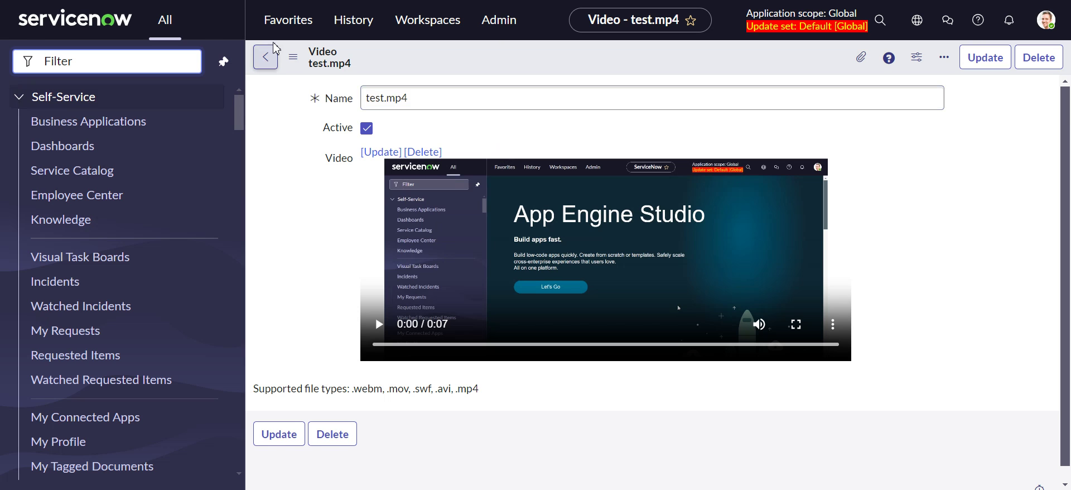
pyautogui.click(353, 24)
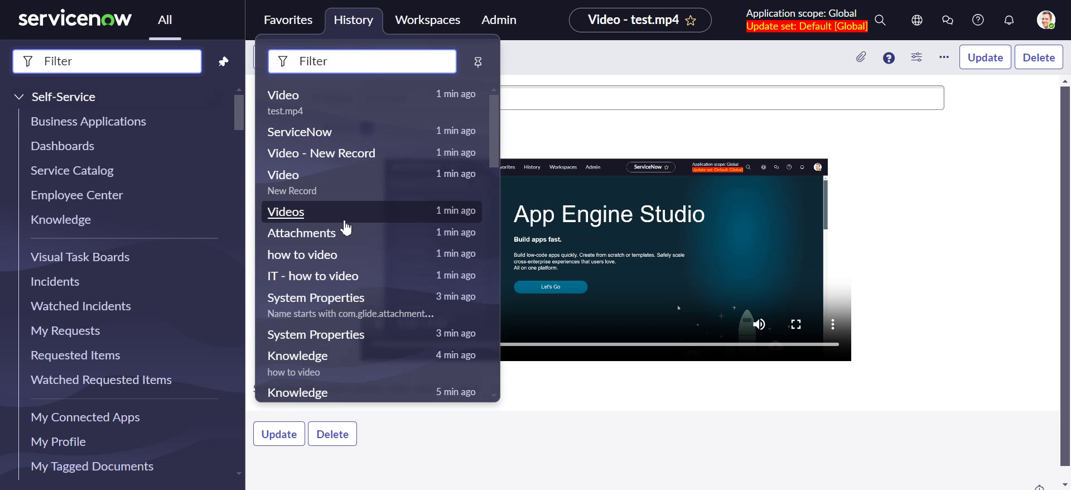
pyautogui.click(329, 279)
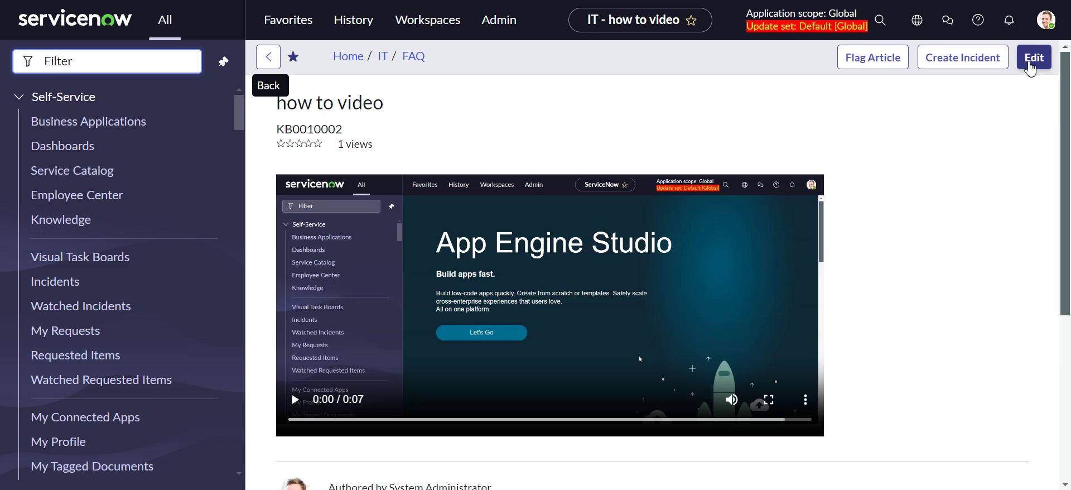
# Edit article KB0010002 and delete the embedded video from the Article body
pyautogui.click(1029, 65)
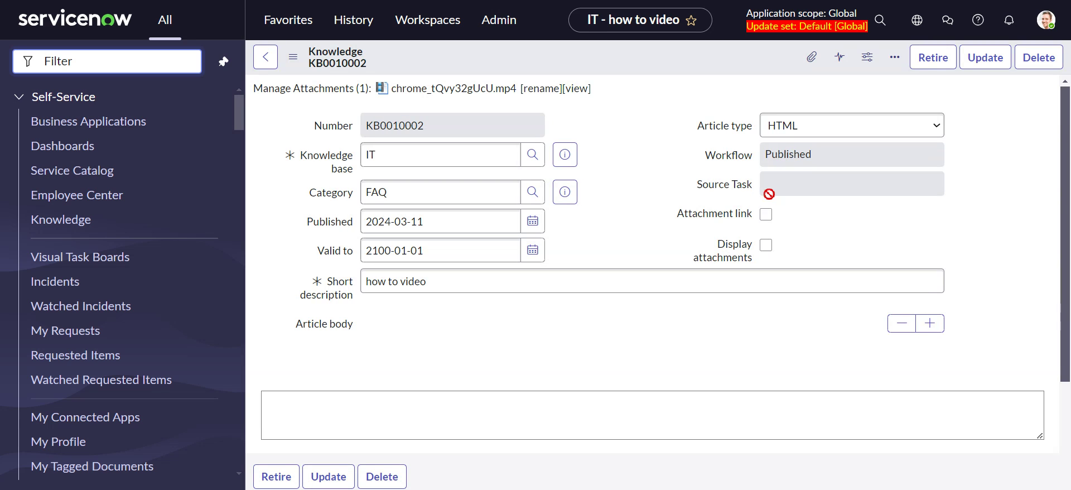
pyautogui.scroll(-4, 769, 193)
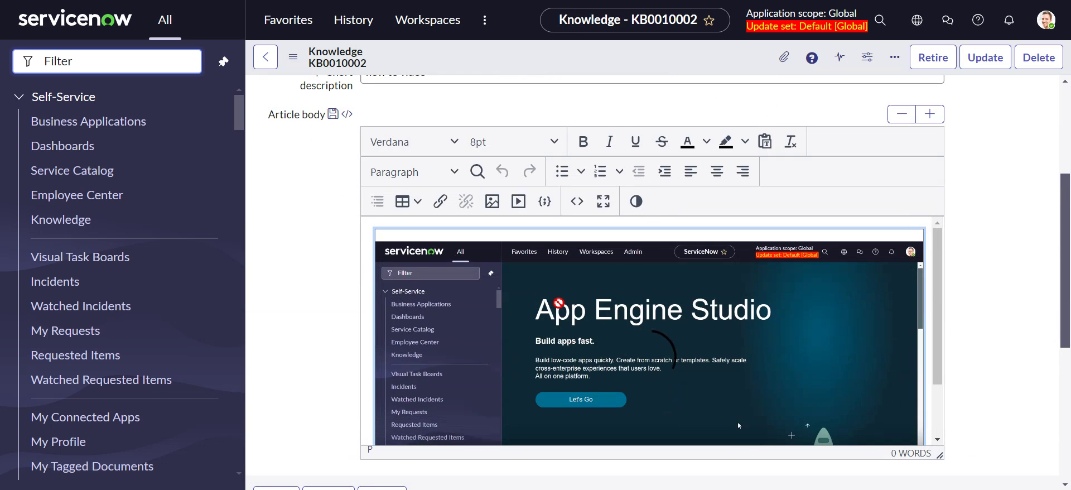
pyautogui.click(575, 300)
pyautogui.press('Delete')
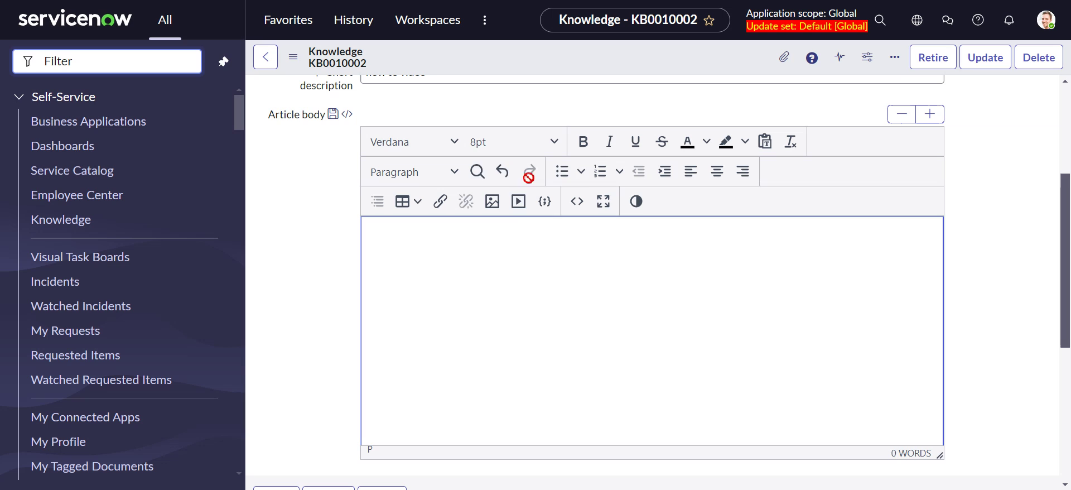
# In Insert/Edit Media, try Local Media from the Public Library, picking test.mp4 as the source
pyautogui.click(517, 204)
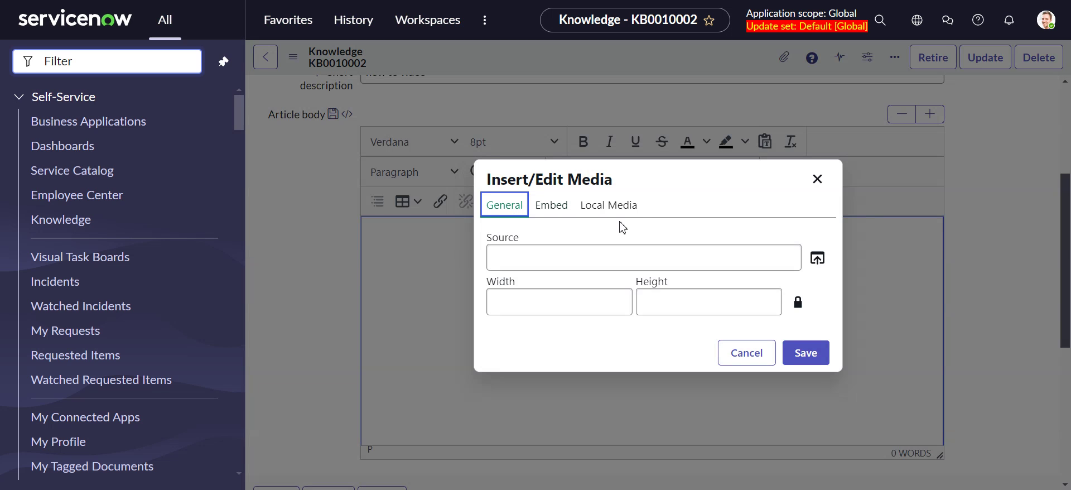
pyautogui.click(600, 212)
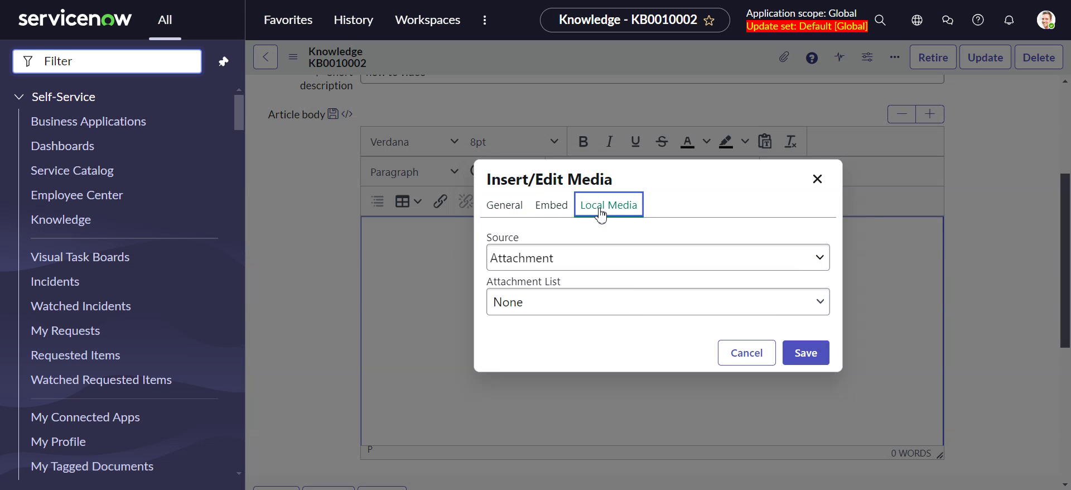
pyautogui.click(589, 251)
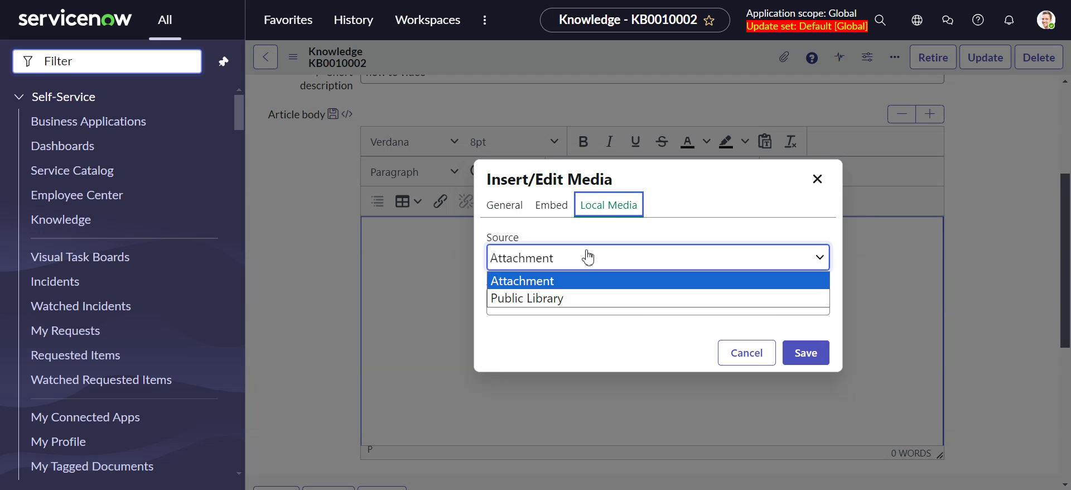
pyautogui.click(554, 300)
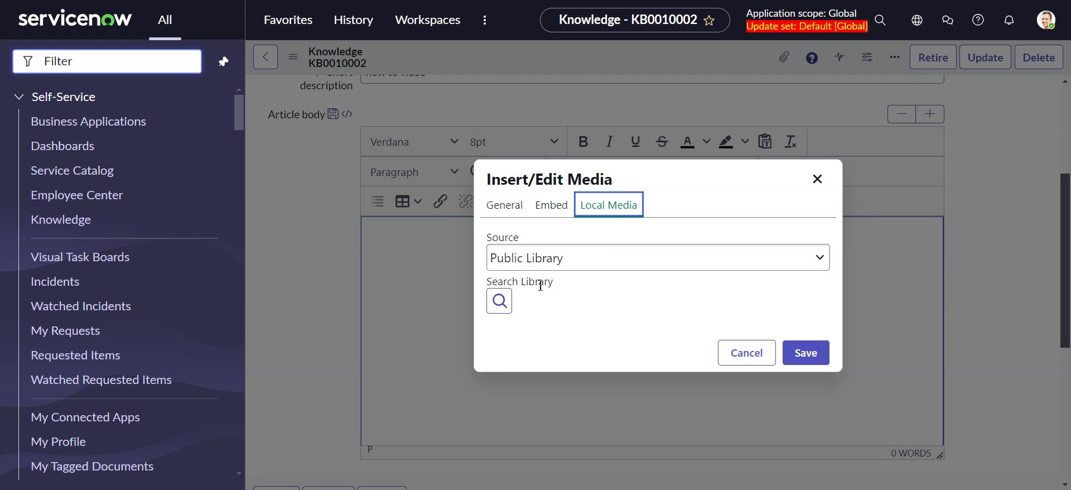
pyautogui.click(509, 305)
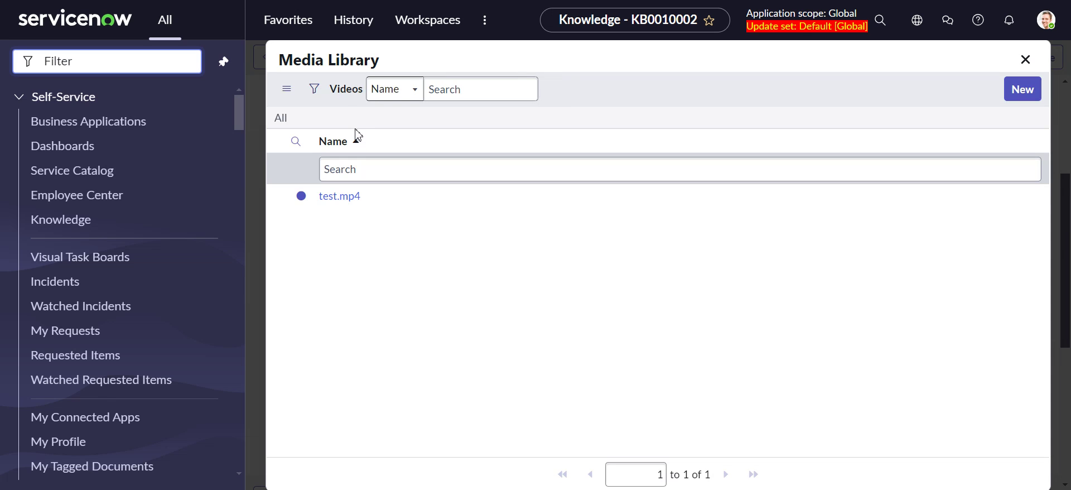
pyautogui.click(337, 204)
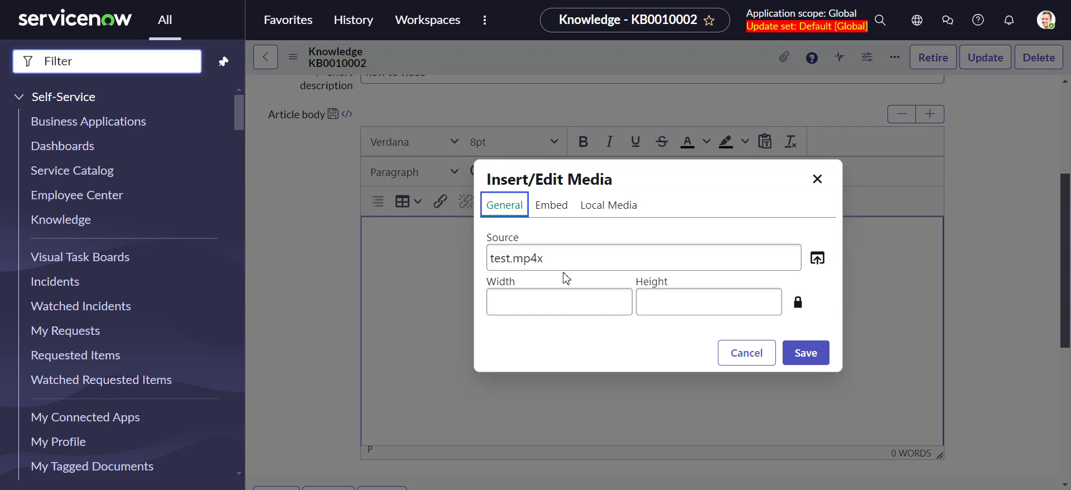
pyautogui.click(556, 254)
pyautogui.write('x')
pyautogui.click(601, 211)
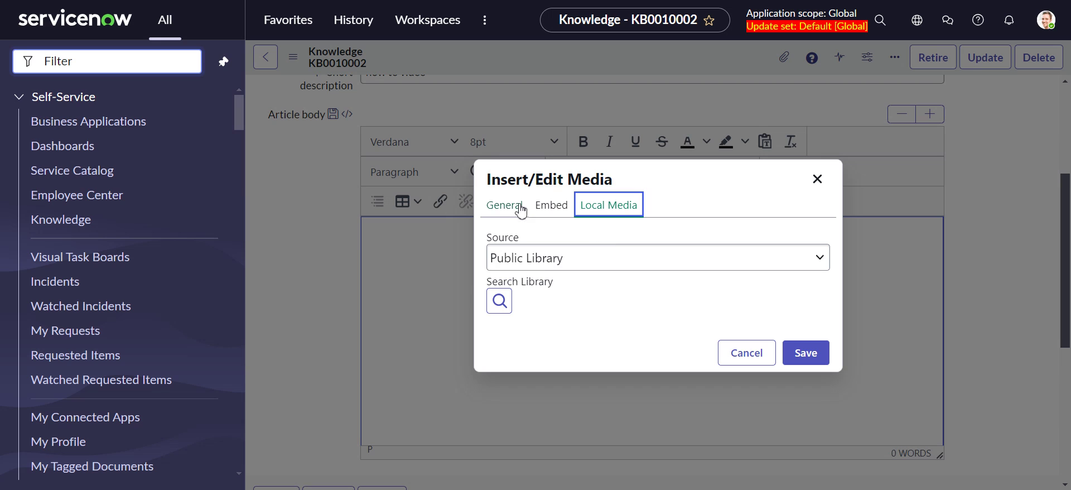
pyautogui.click(554, 210)
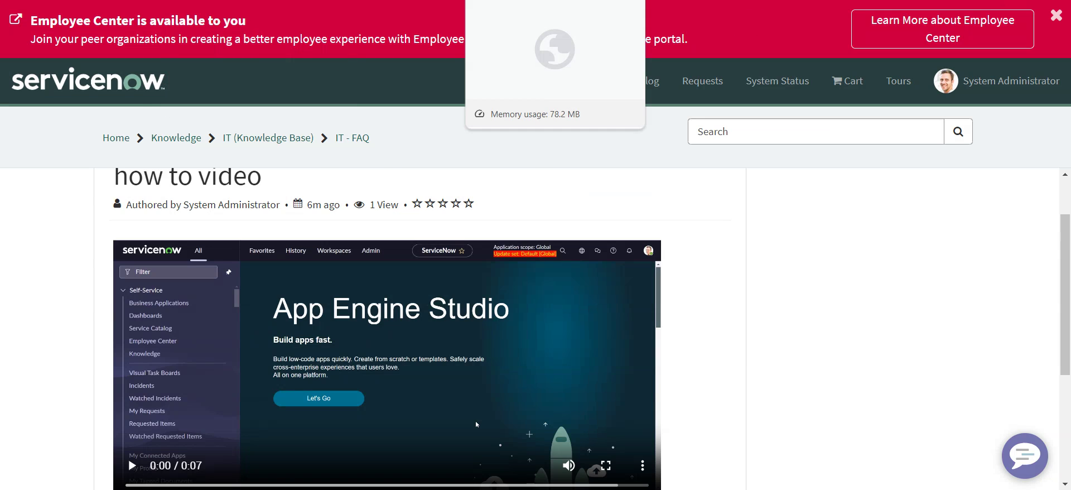
pyautogui.hotkey('ctrl', 'Tab')
pyautogui.scroll(-10, 447, 290)
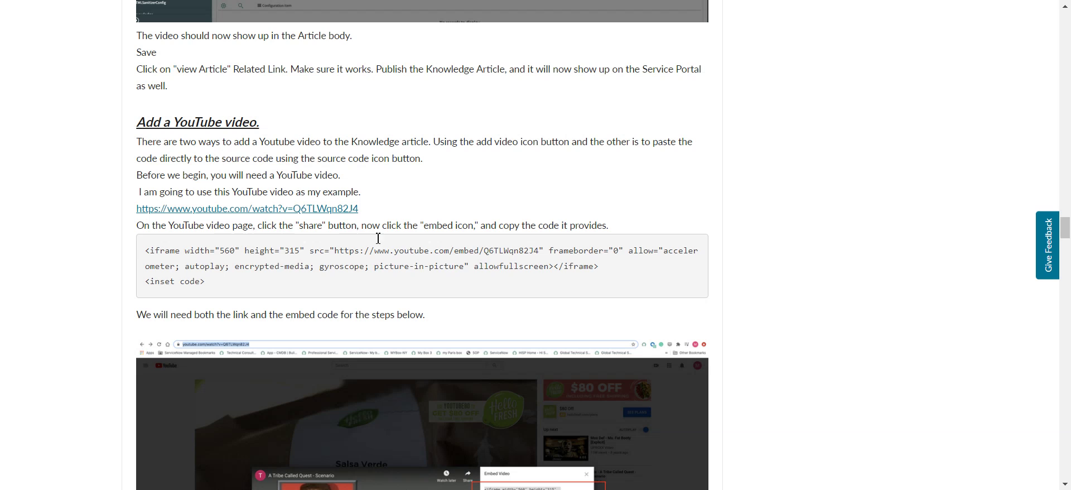
pyautogui.scroll(-5, 227, 172)
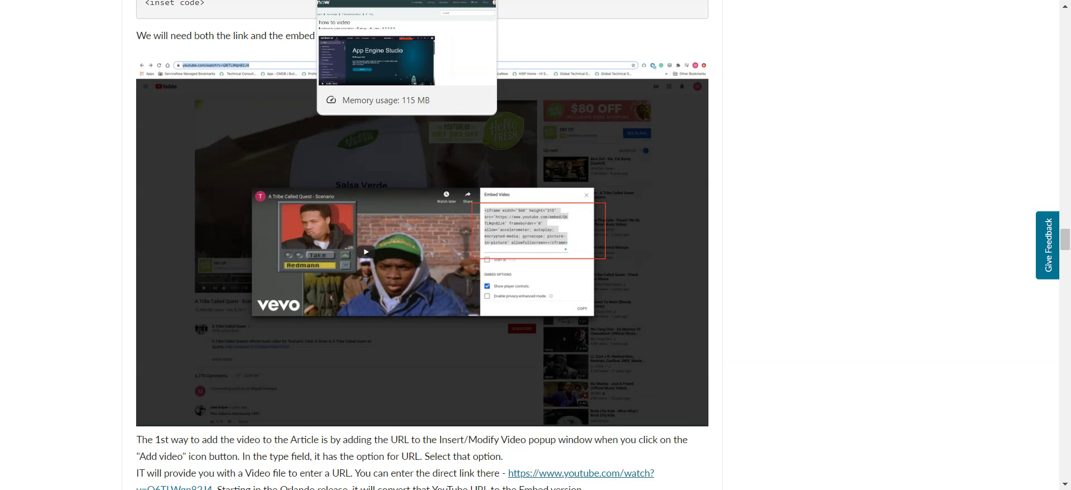
pyautogui.hotkey('ctrl', 'Tab')
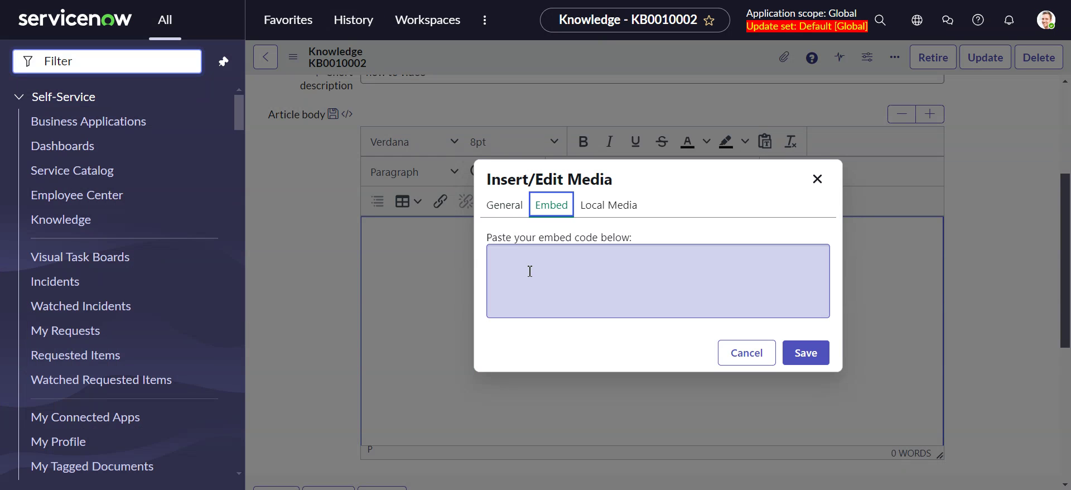
pyautogui.click(524, 258)
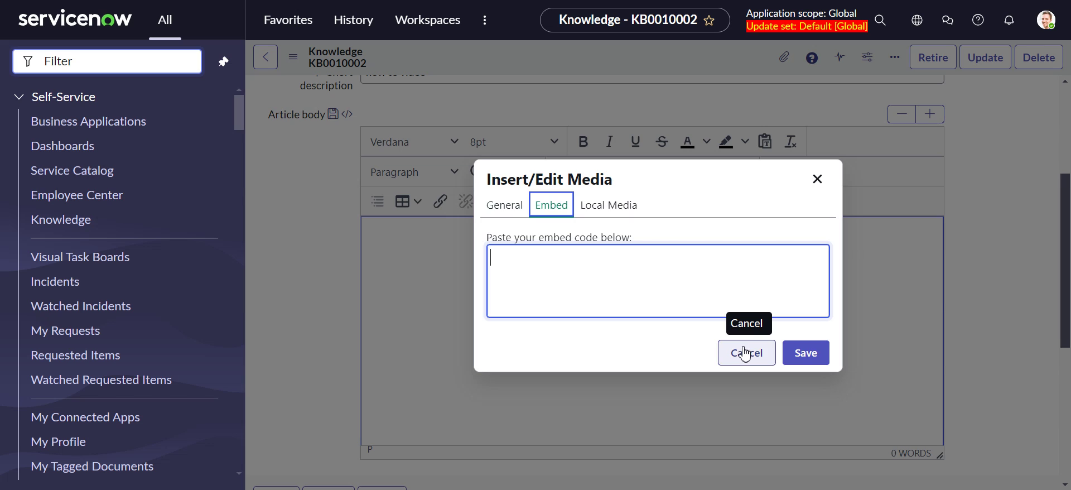
# Cancel the Insert/Edit Media dialog without inserting anything and scroll back to the empty Article body
pyautogui.click(744, 353)
pyautogui.scroll(3, 657, 301)
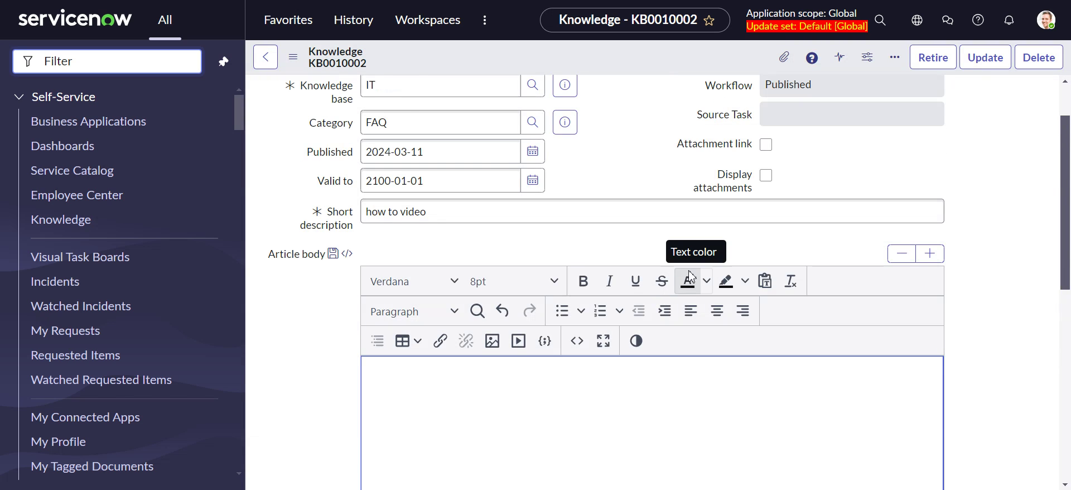
pyautogui.scroll(-1, 690, 276)
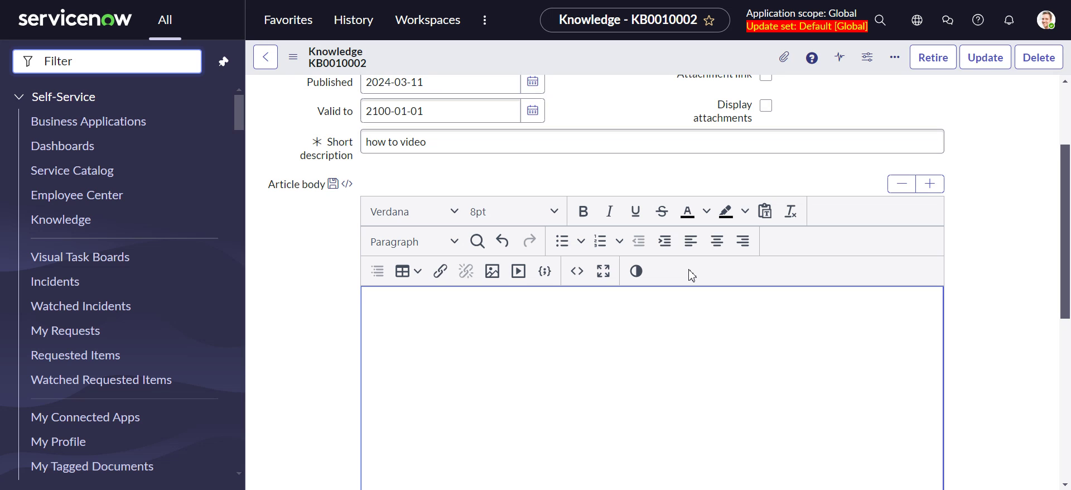
pyautogui.scroll(-1, 513, 296)
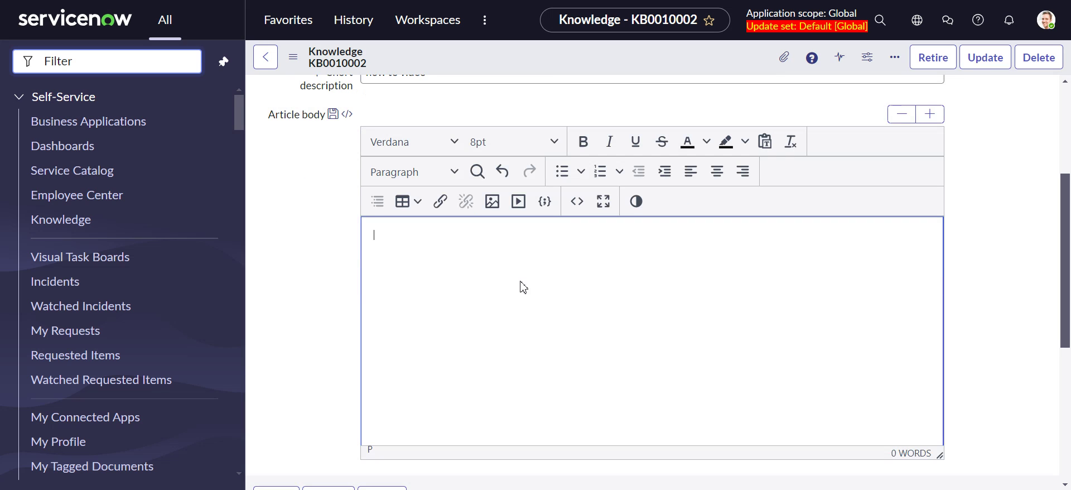